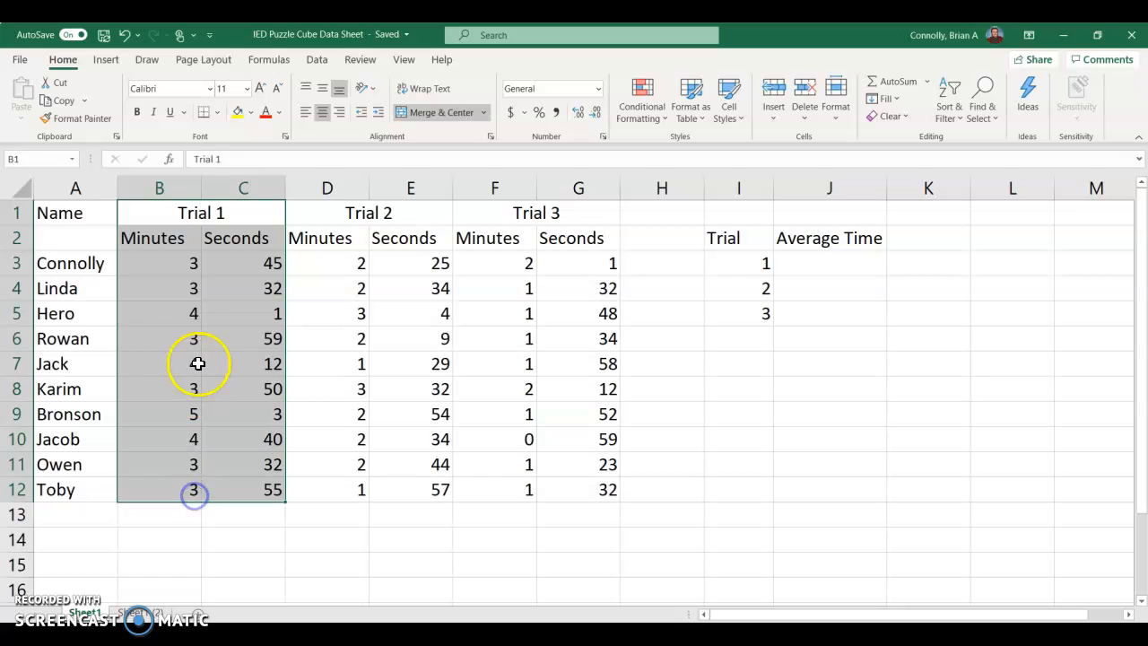
Step: Examine the minutes and seconds recorded under each trial, including the first participant's Trial 1 time
drag(325, 215, 337, 484)
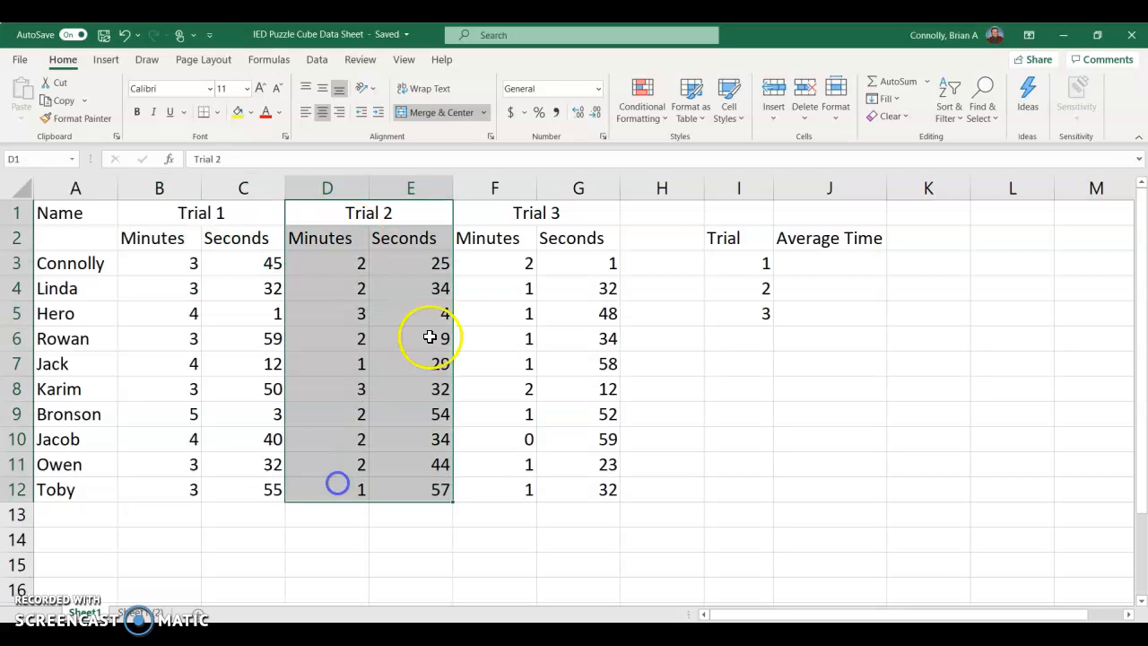
click(494, 212)
click(477, 240)
click(546, 233)
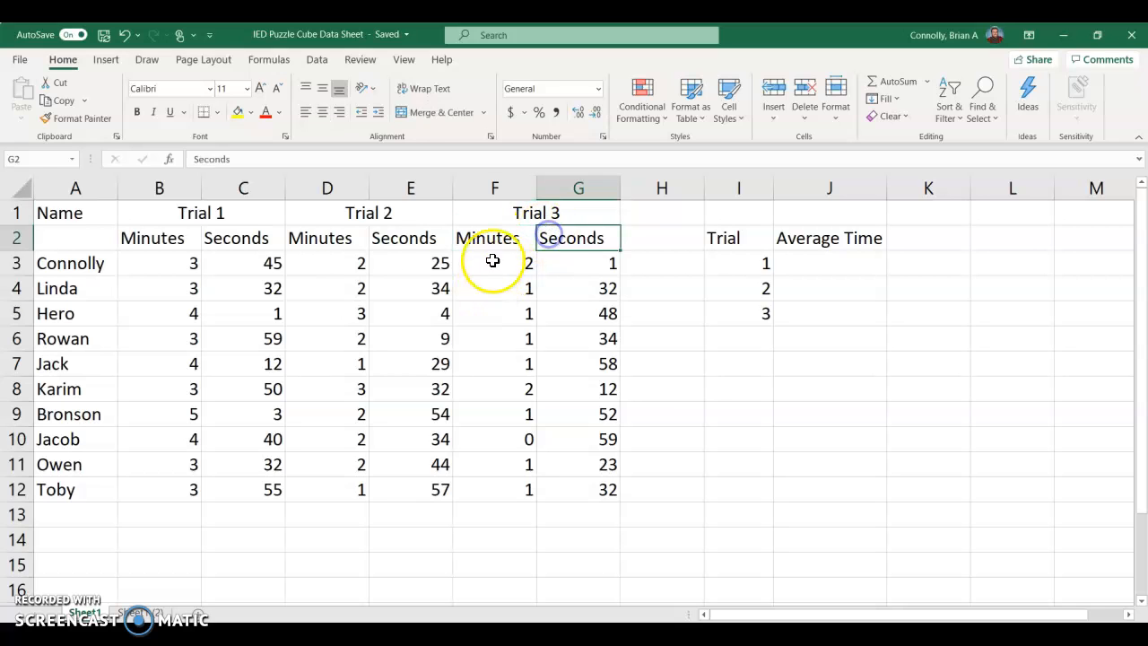
drag(484, 222, 476, 487)
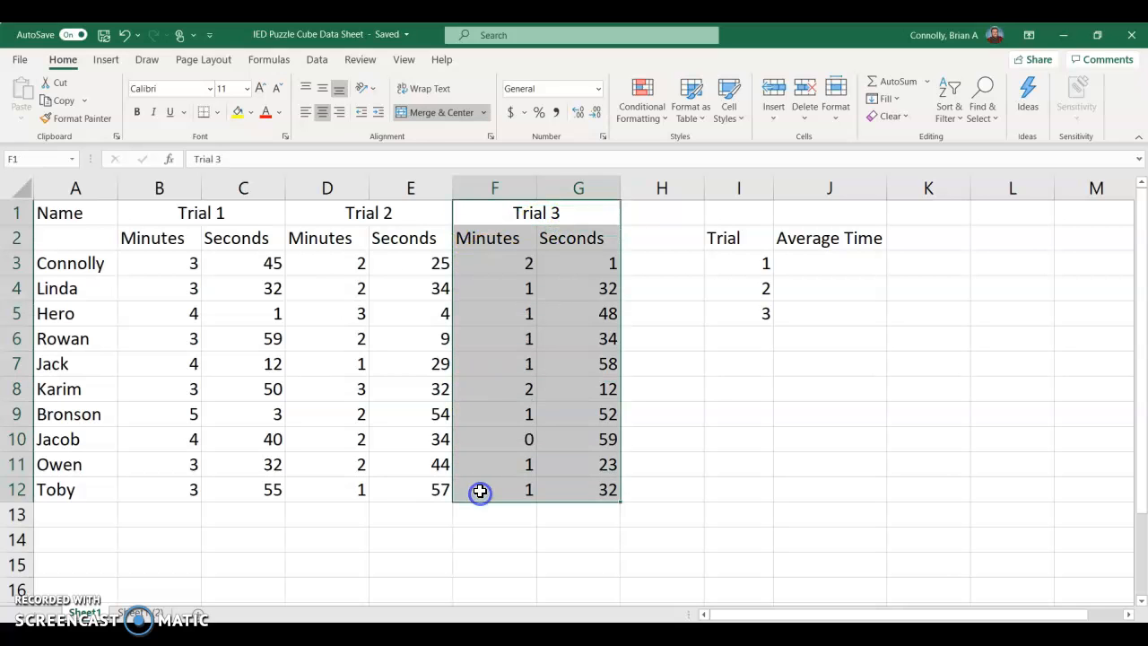
click(476, 487)
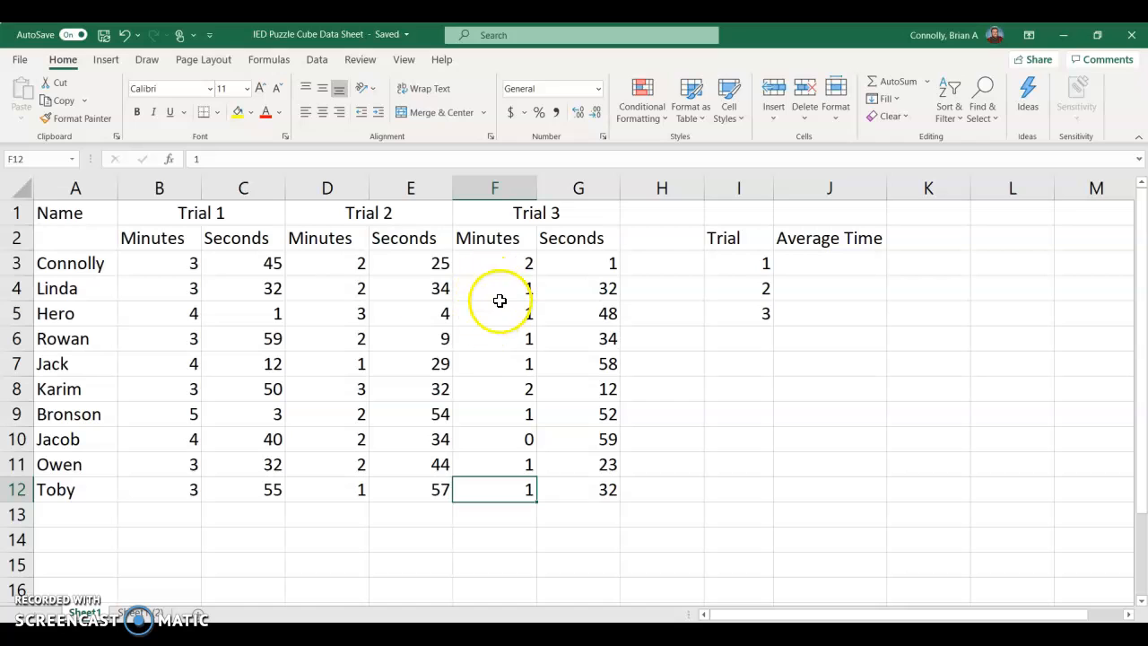
click(166, 265)
click(253, 267)
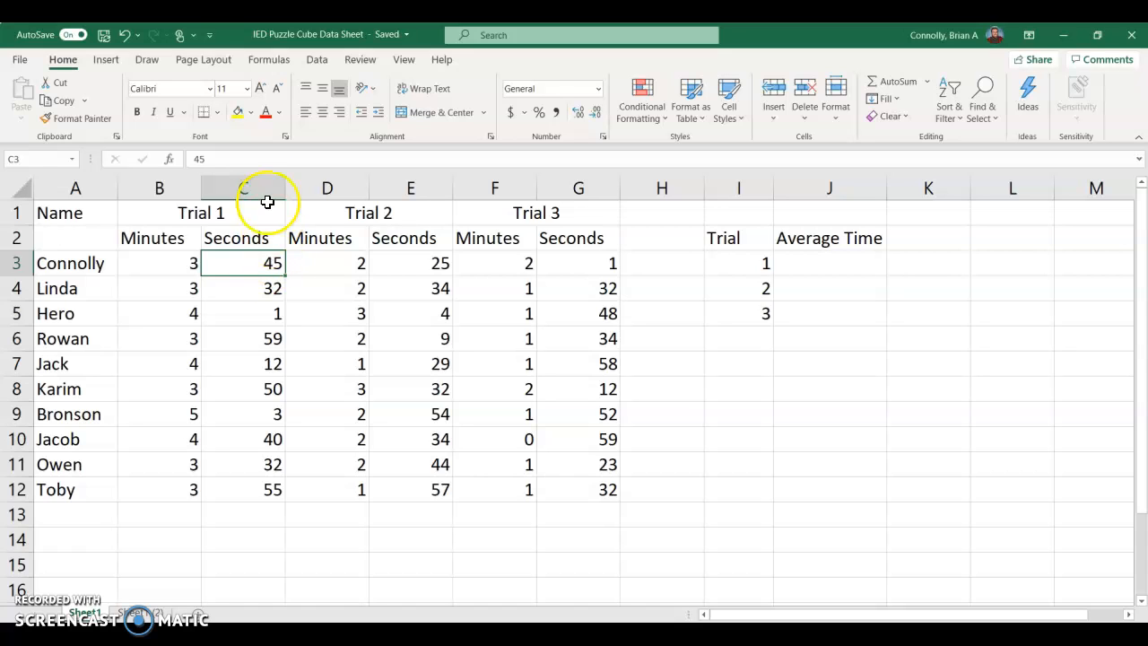
Step: Insert a blank column between the Trial 1 Seconds column and the Trial 2 Minutes column
click(303, 187)
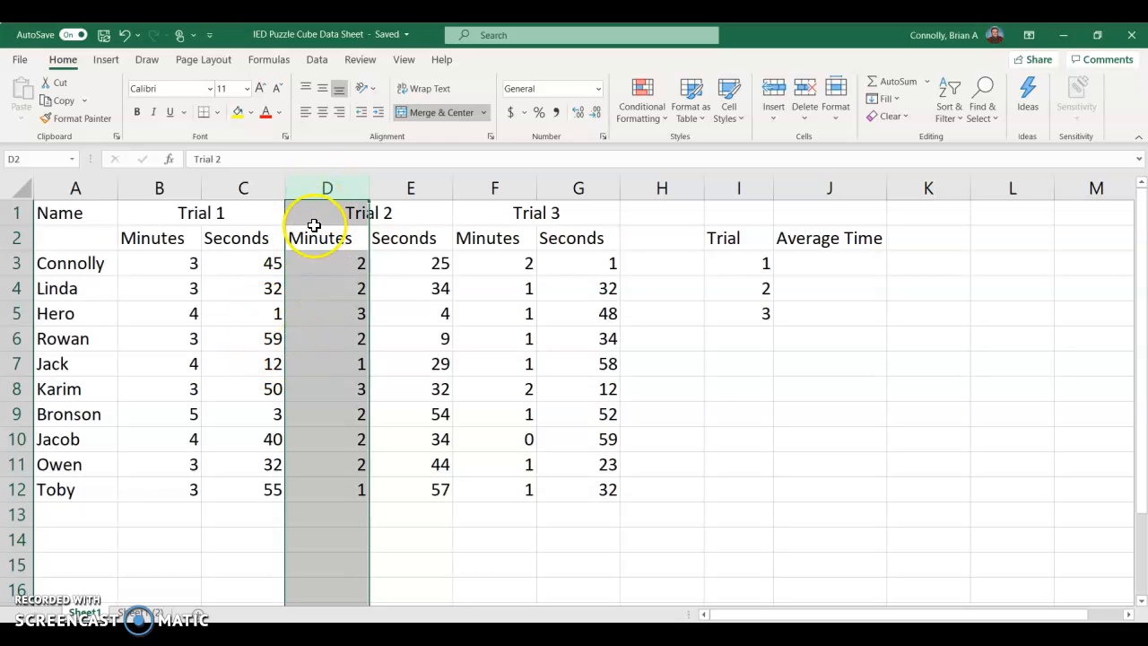
right_click(320, 187)
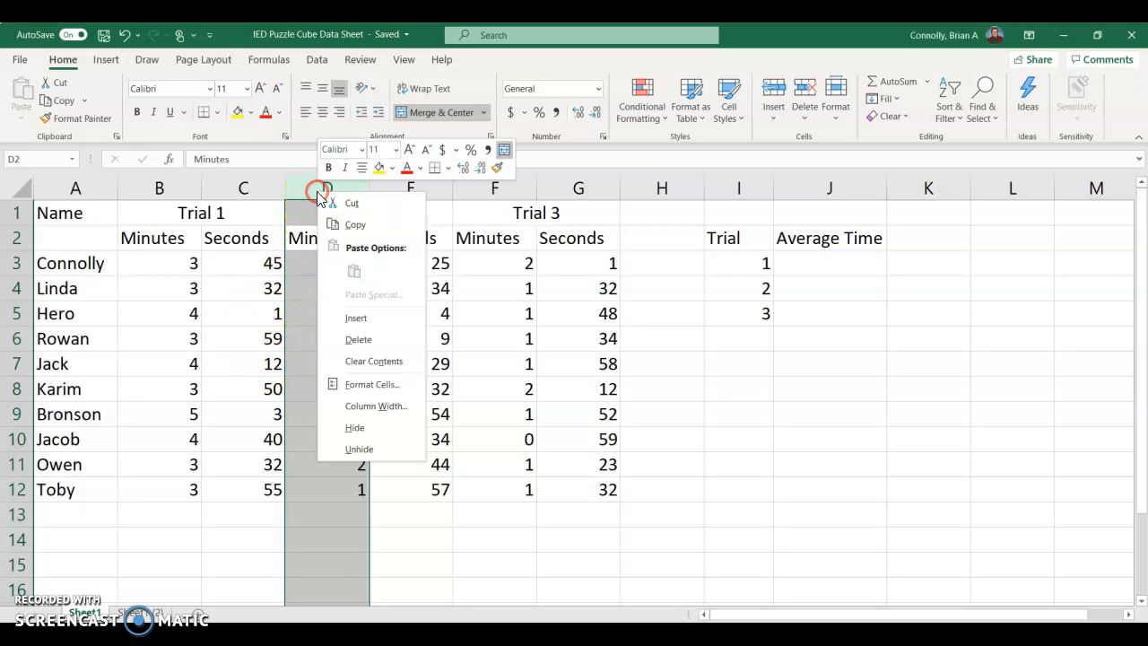
click(356, 318)
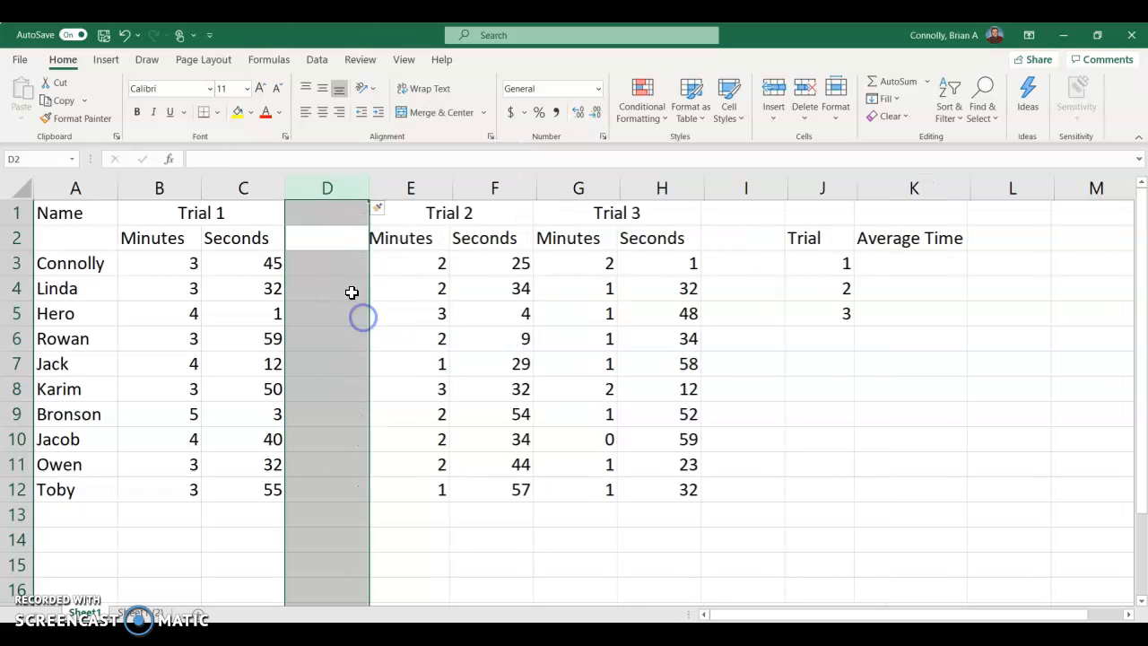
click(305, 490)
drag(305, 490, 331, 235)
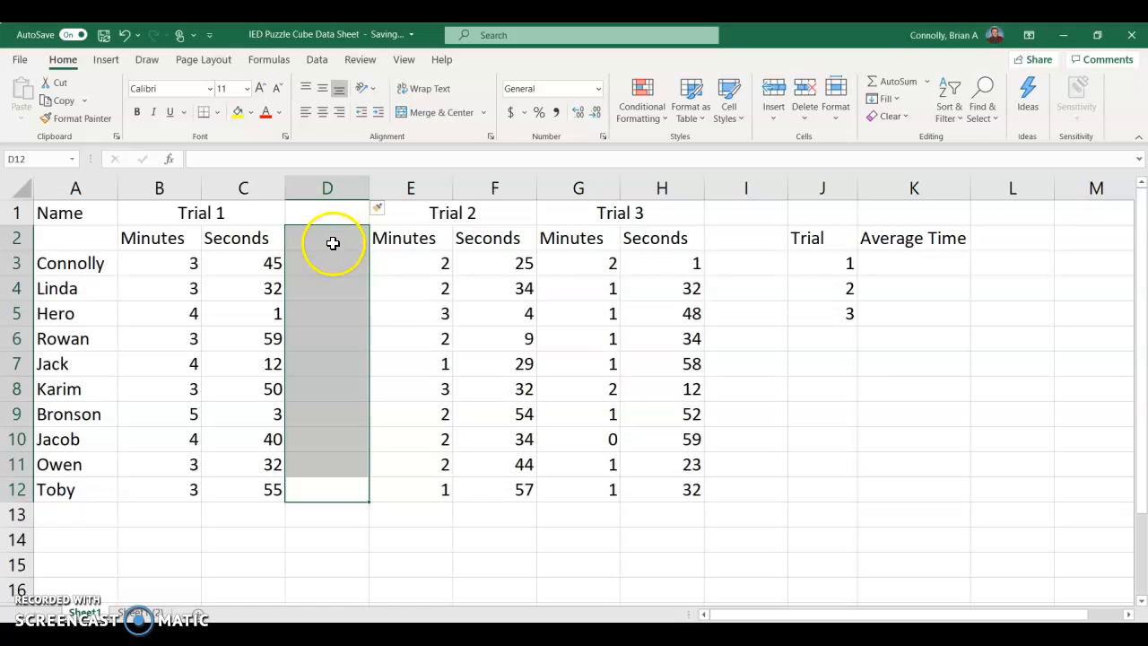
Step: Enter the header "Decimal Minutes" in cell D2 and wrap its text
click(307, 235)
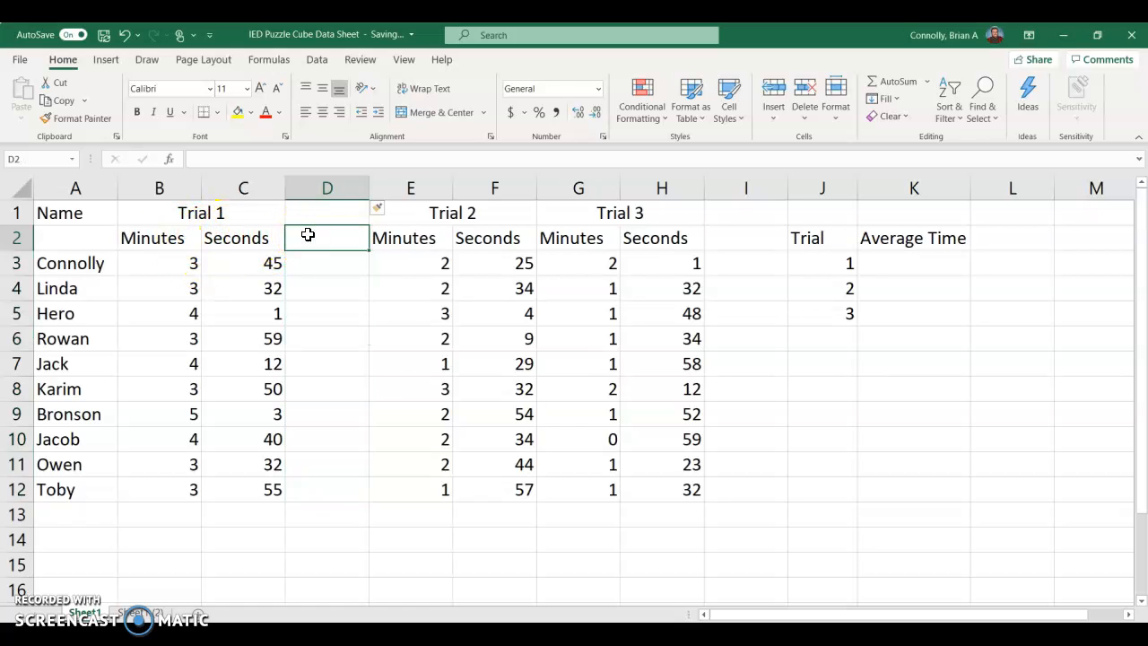
text(Decimal Minu)
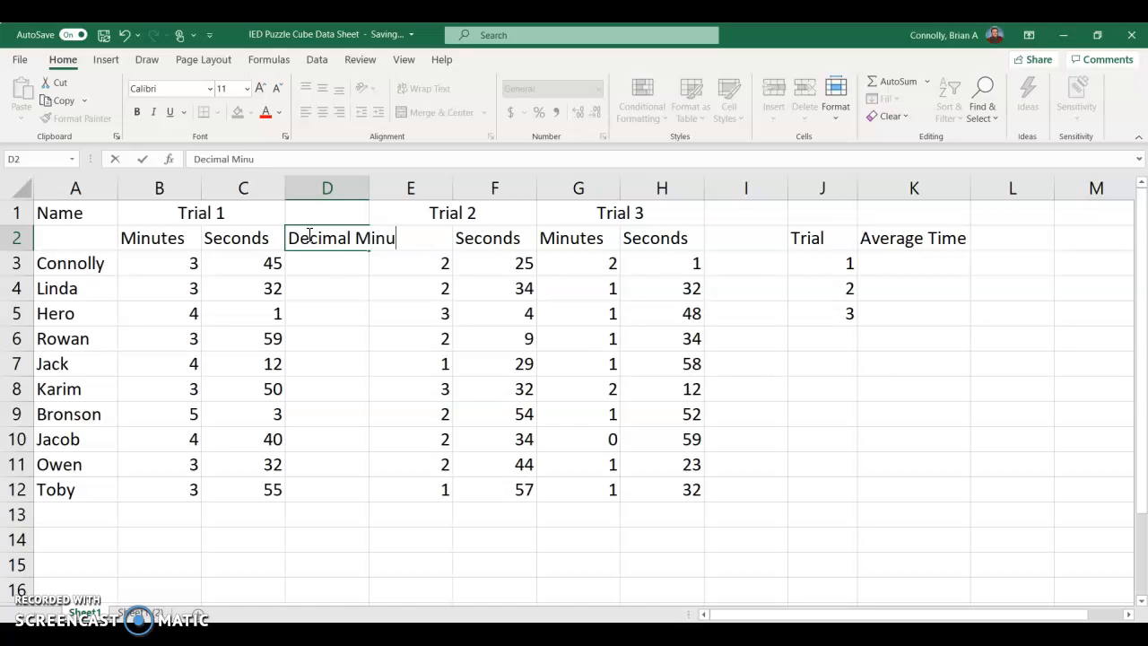
text(tes)
click(327, 225)
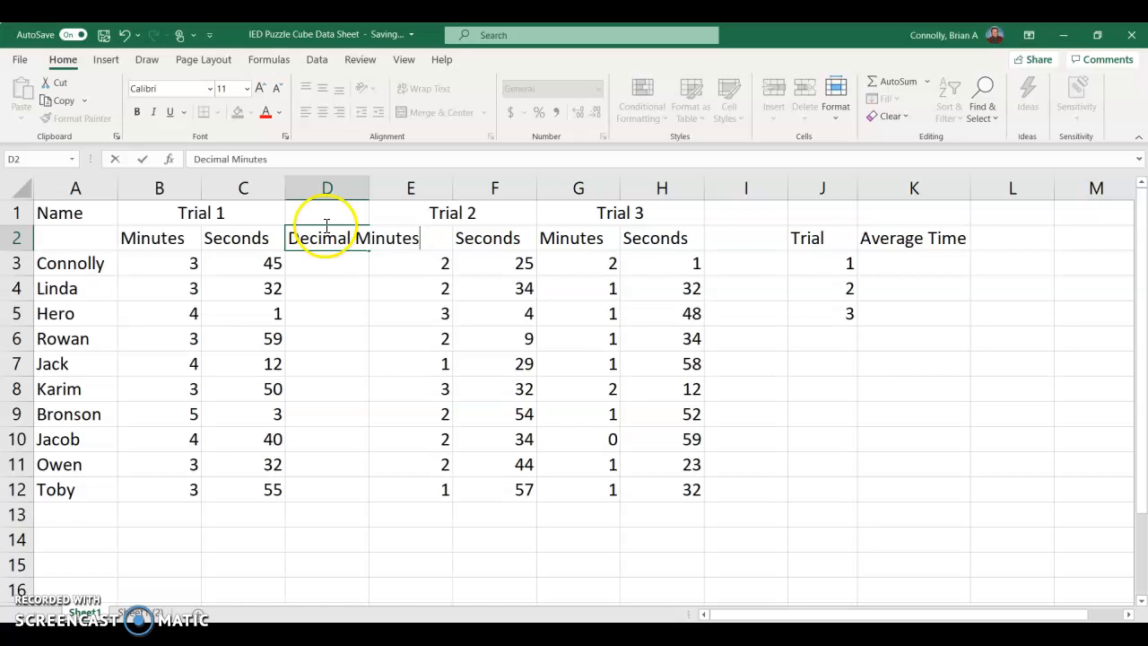
click(364, 186)
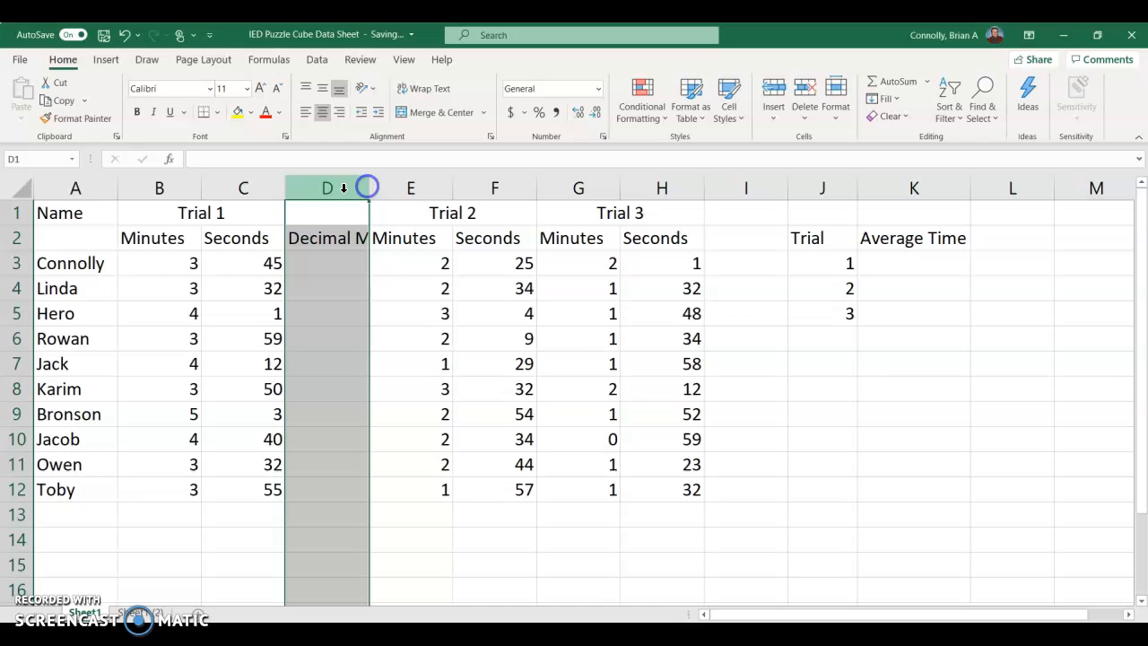
click(340, 237)
click(430, 91)
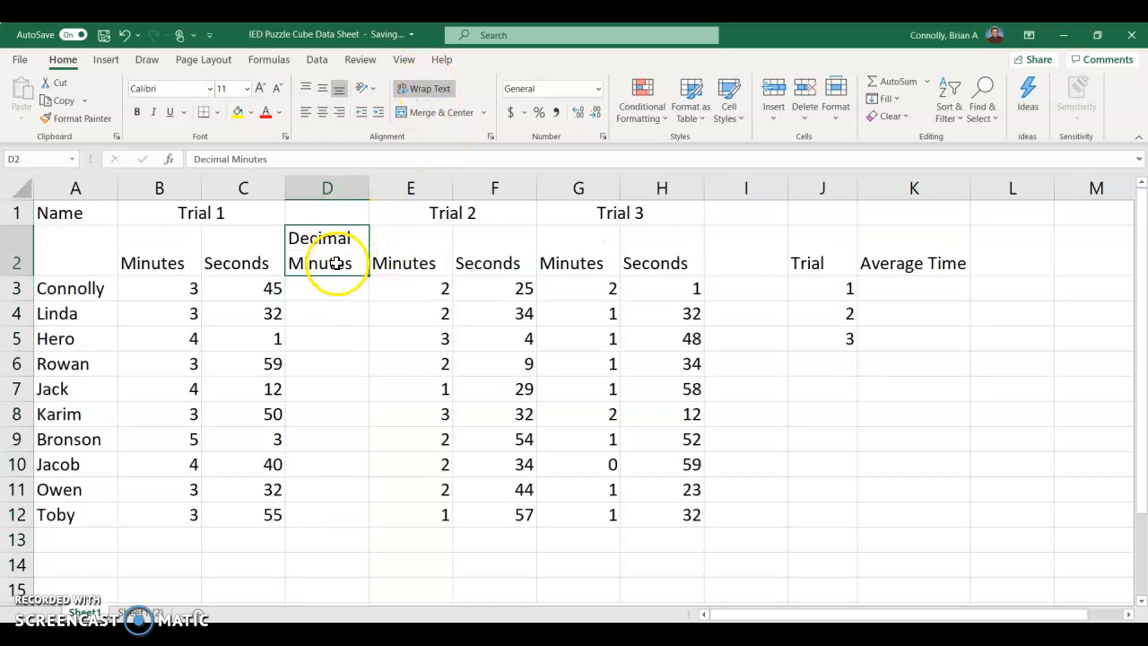
Step: Insert a blank column between the Trial 2 Seconds column and the Trial 3 Minutes column
click(579, 189)
right_click(579, 188)
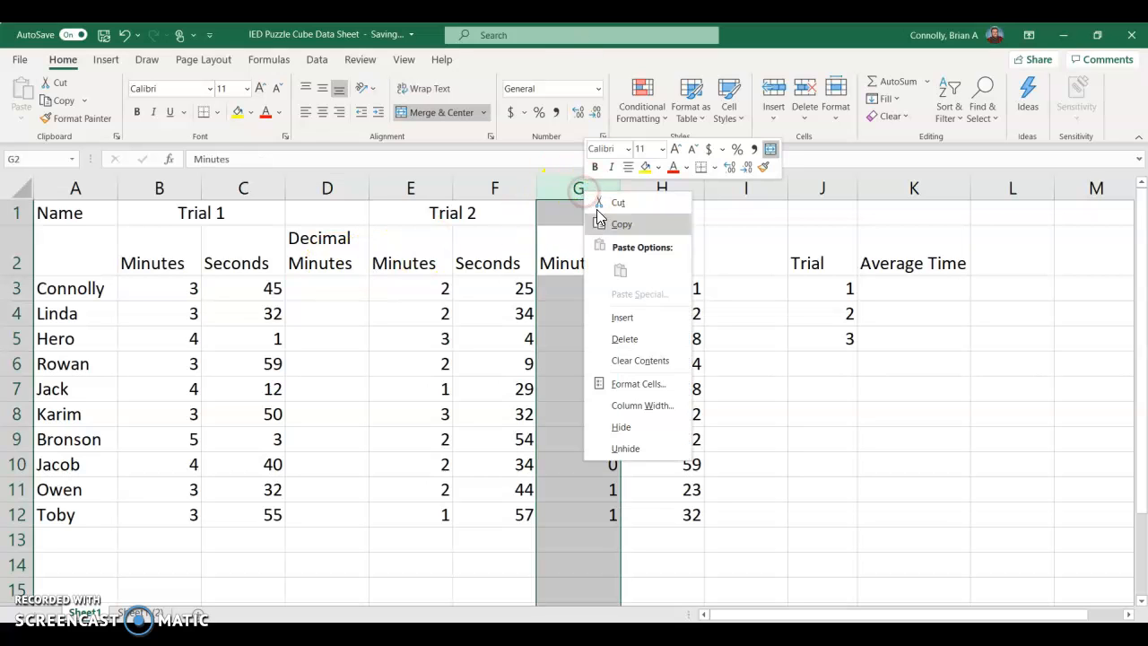
click(616, 316)
Step: Copy the "Decimal Minutes" header from D2 into G2 for Trial 2
click(333, 244)
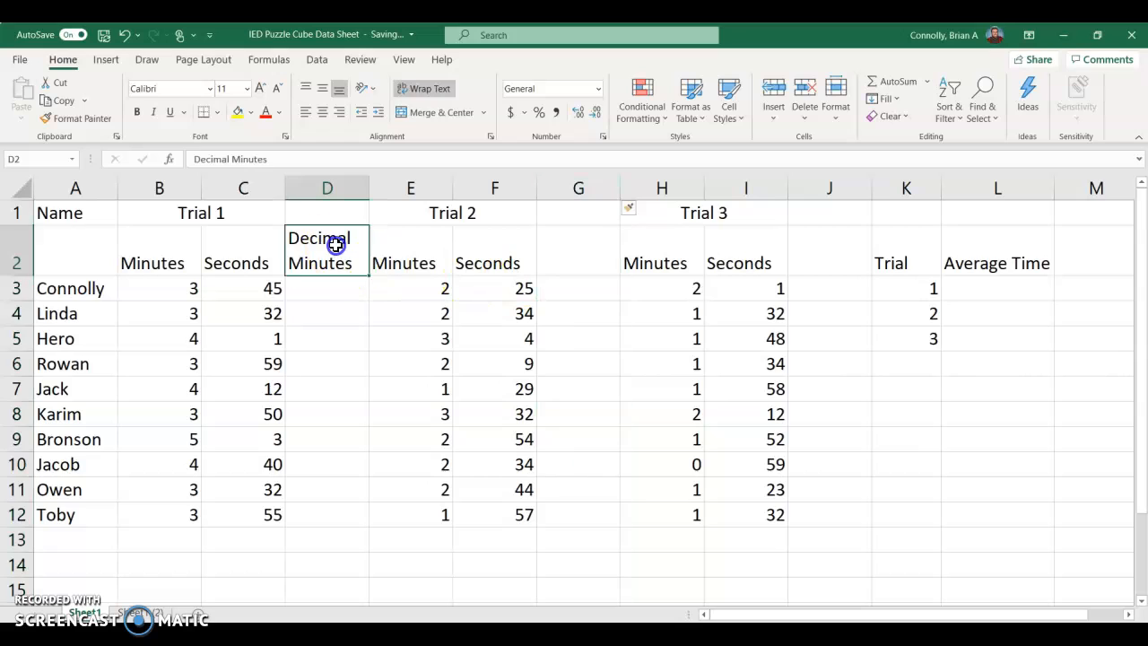
key(ctrl+c)
click(572, 251)
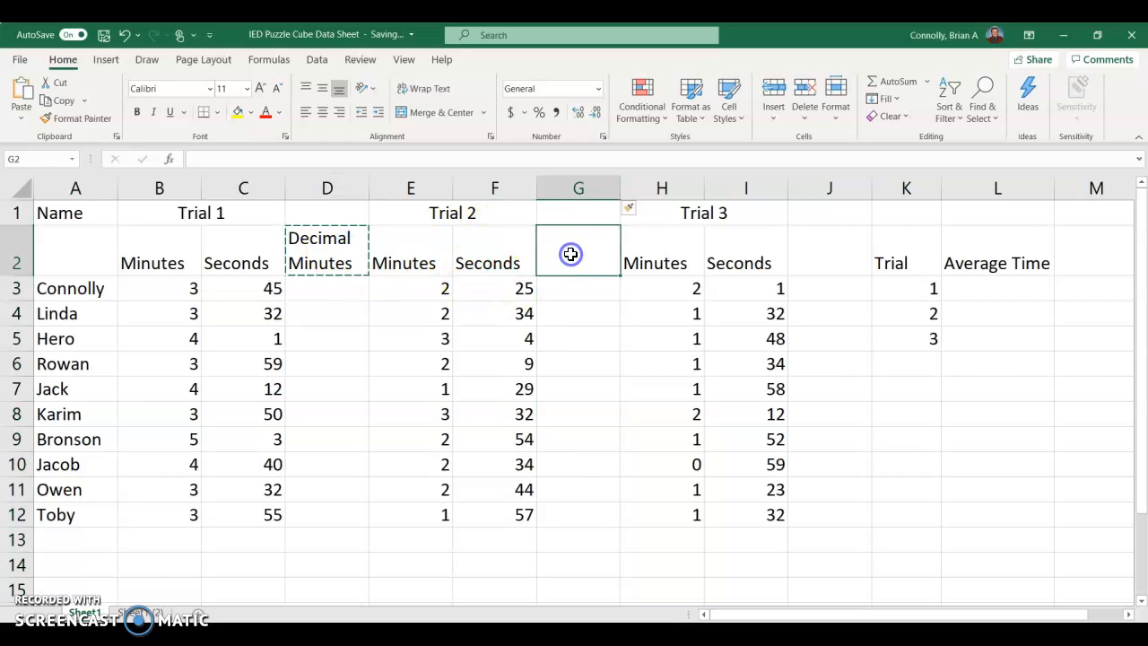
key(ctrl+v)
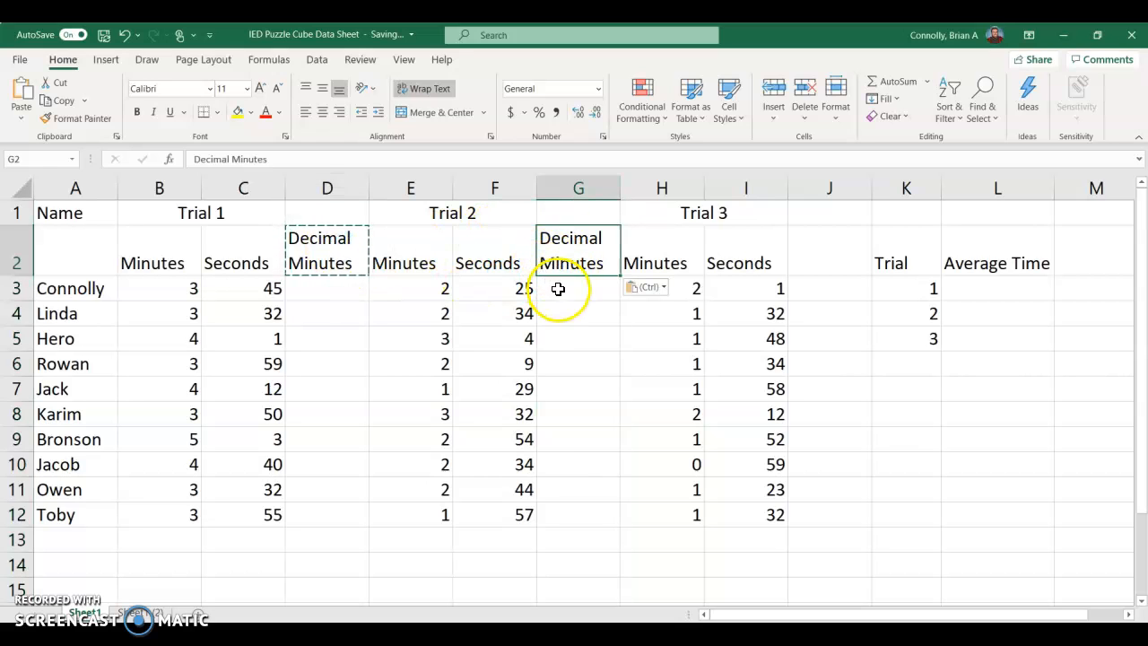
click(559, 288)
click(314, 291)
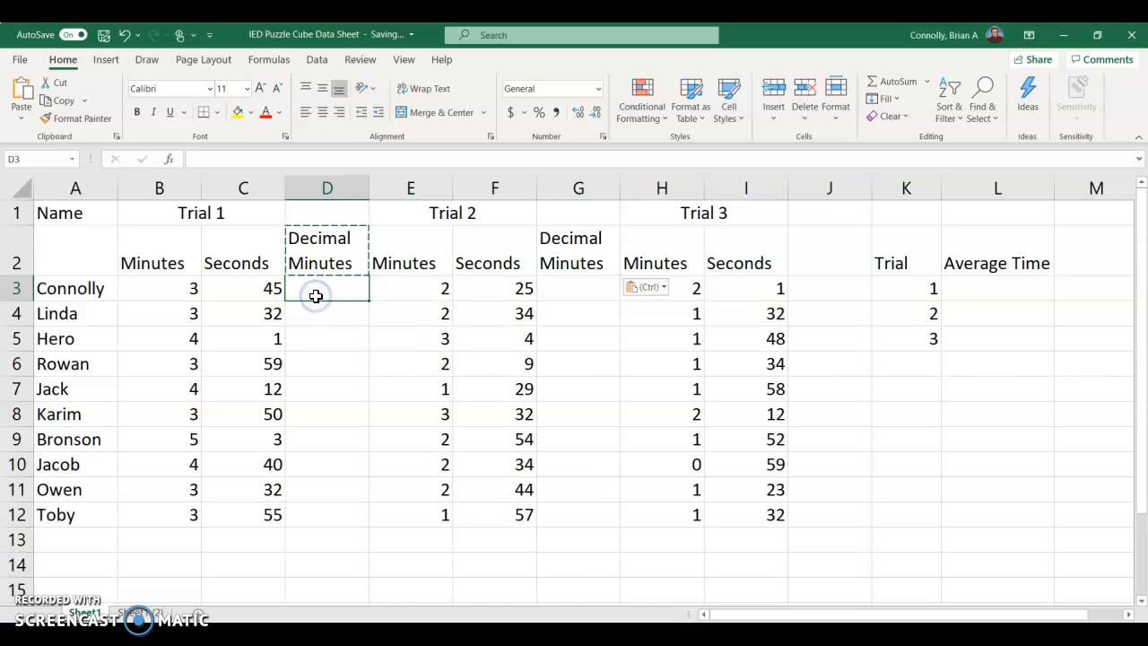
key(Escape)
Step: Copy the "Decimal Minutes" header from G2 into J2 for Trial 3
click(324, 256)
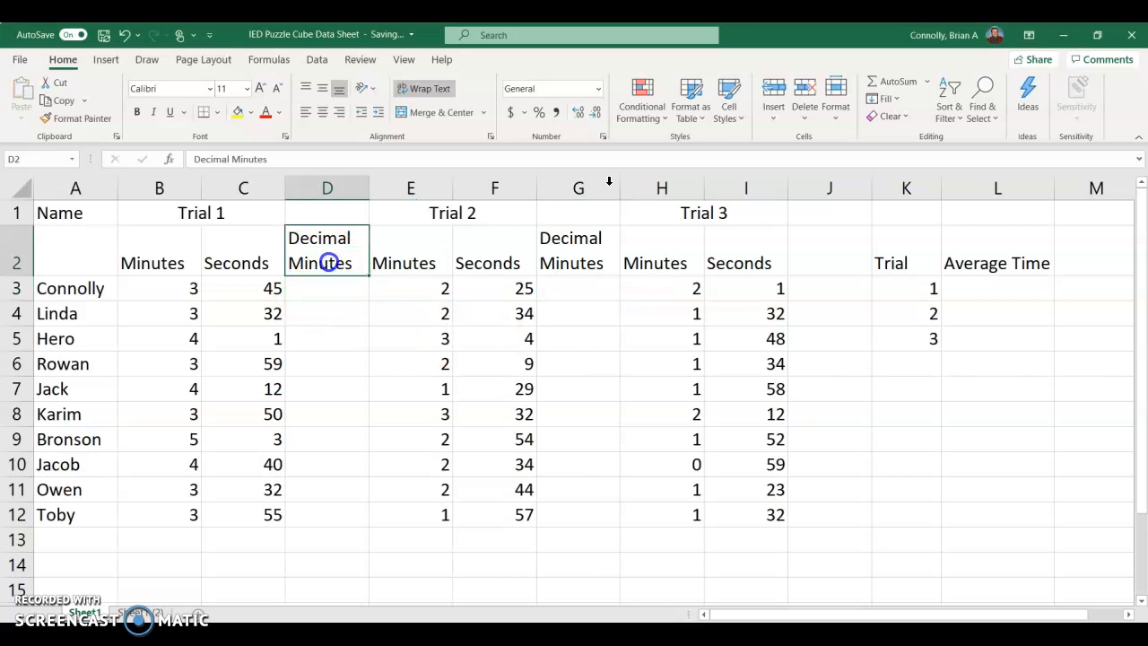
click(843, 236)
click(601, 259)
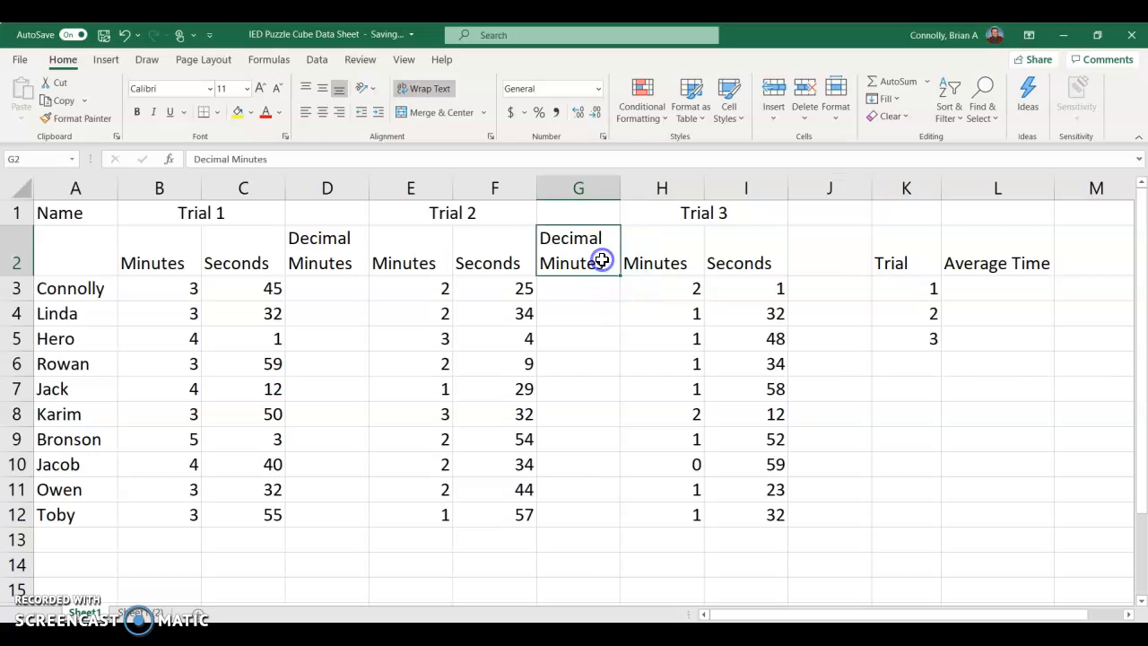
key(ctrl+c)
click(801, 251)
key(ctrl+v)
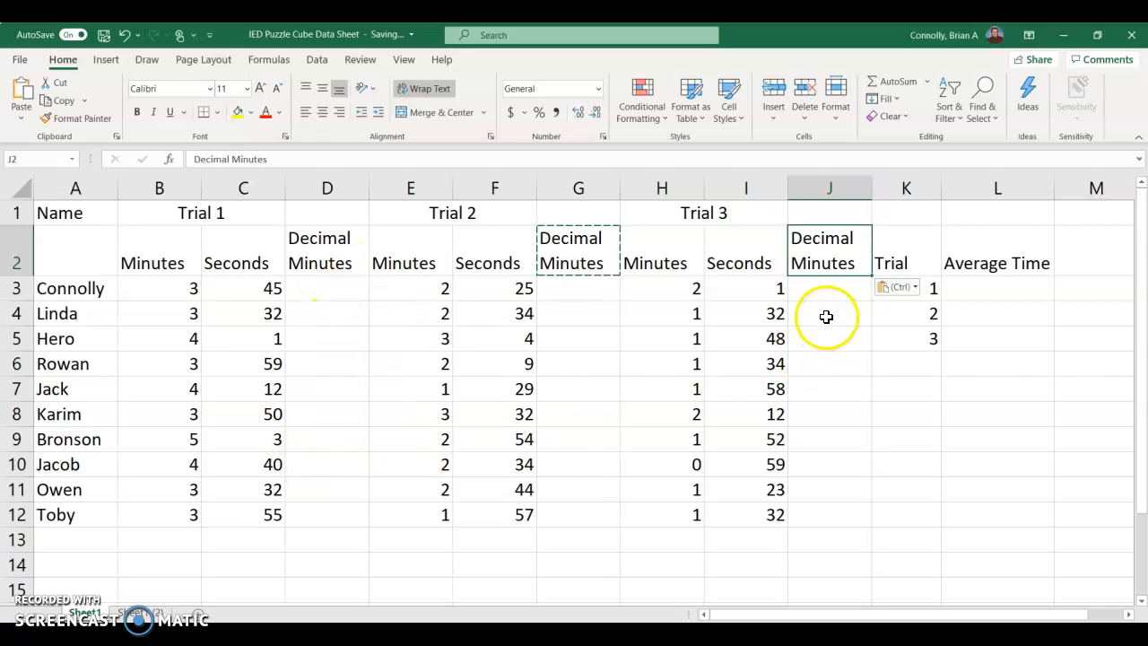
Step: Enter the formula =B3+C3/60 in D3 to convert the first Trial 1 time to decimal minutes
click(336, 299)
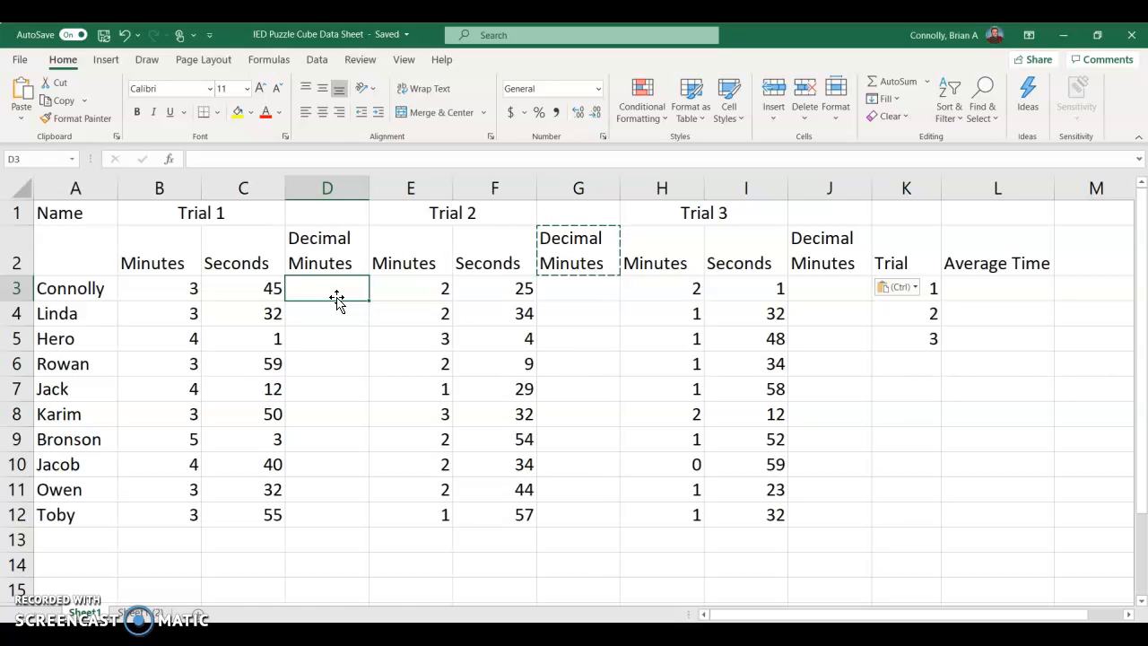
text(=)
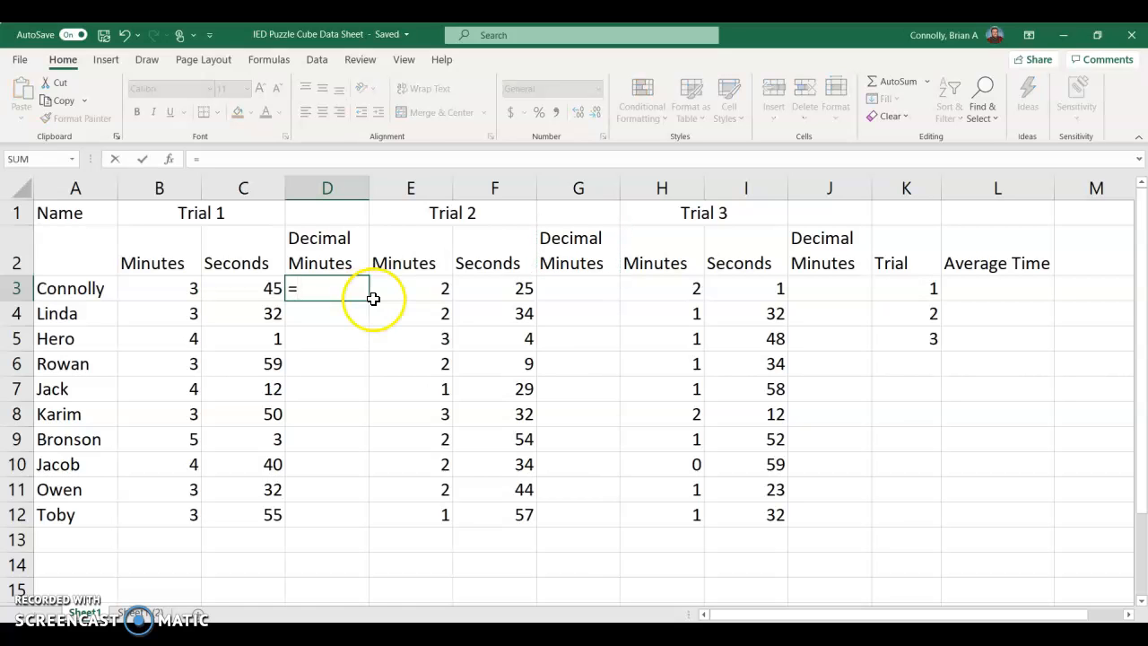
click(336, 290)
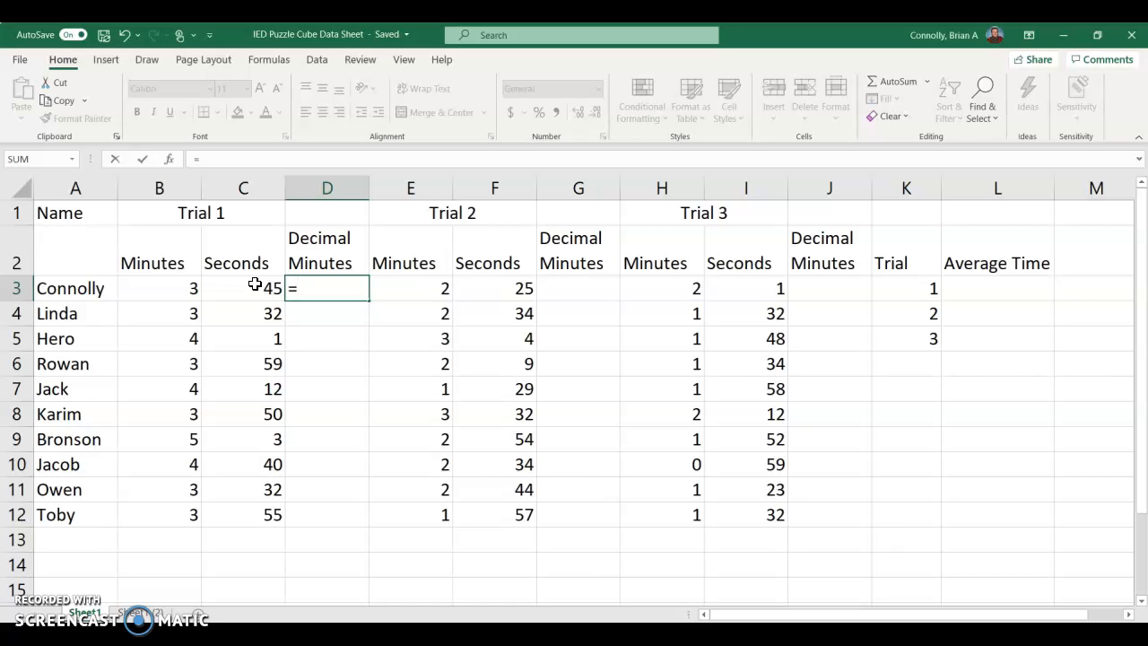
click(150, 290)
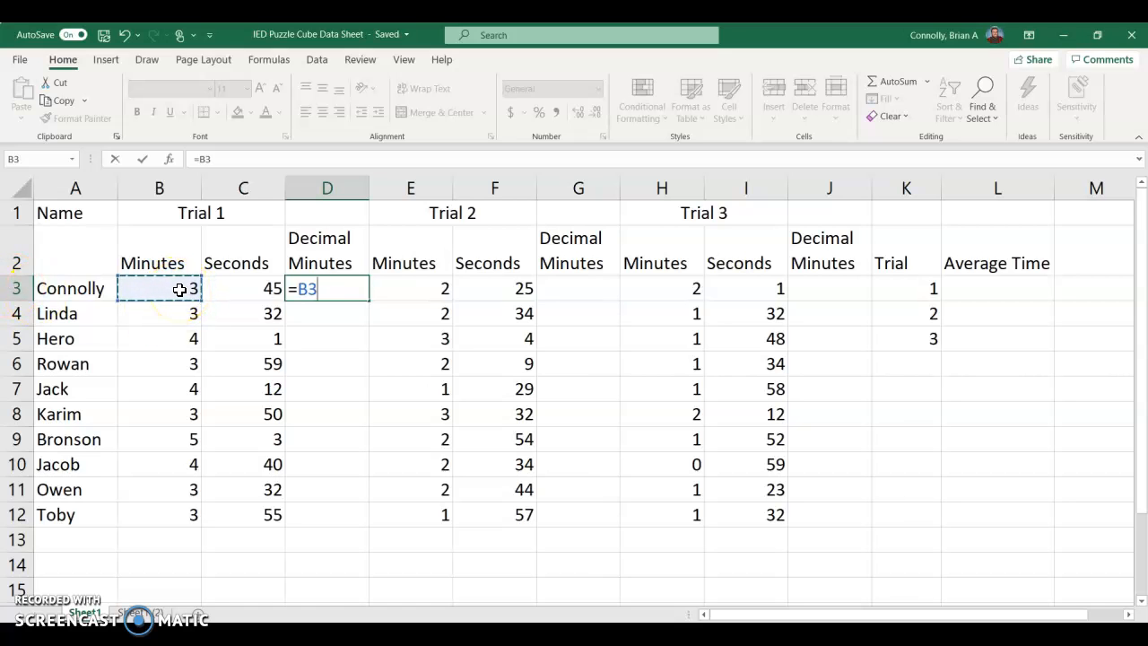
text(+)
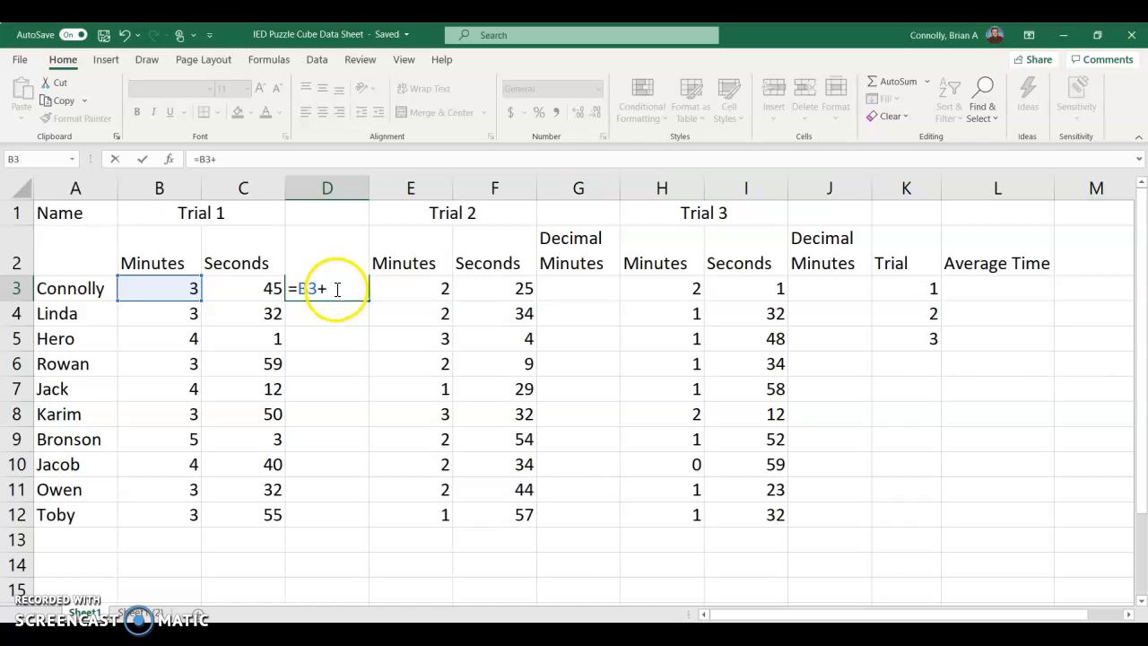
click(258, 287)
text(/69)
key(BackSpace)
text(0)
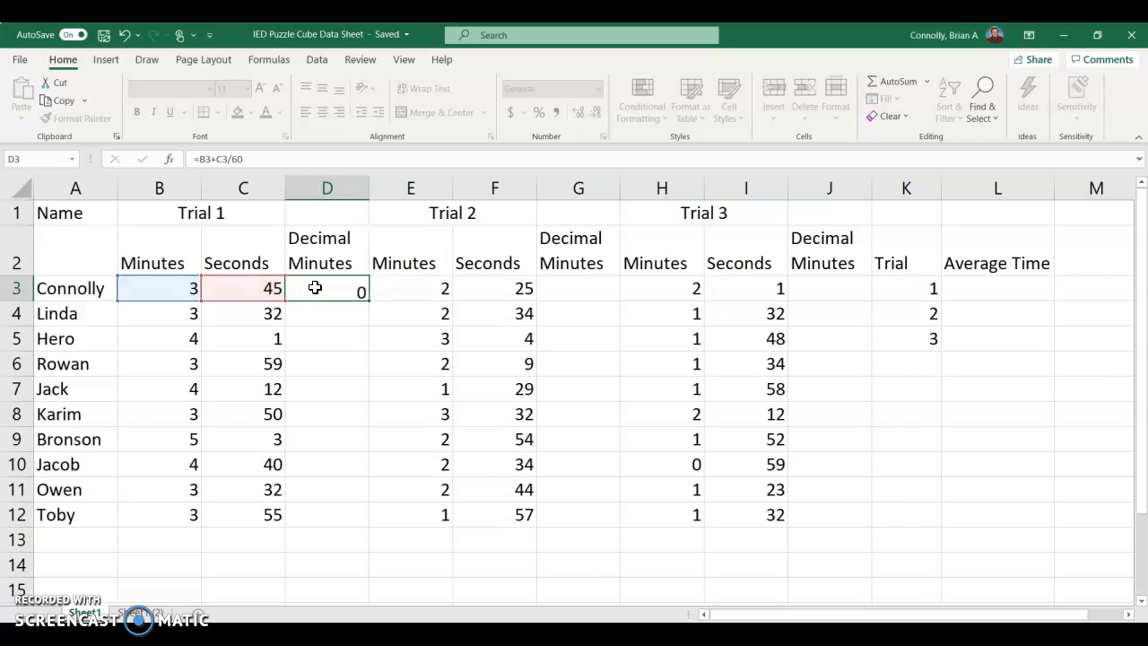
key(Return)
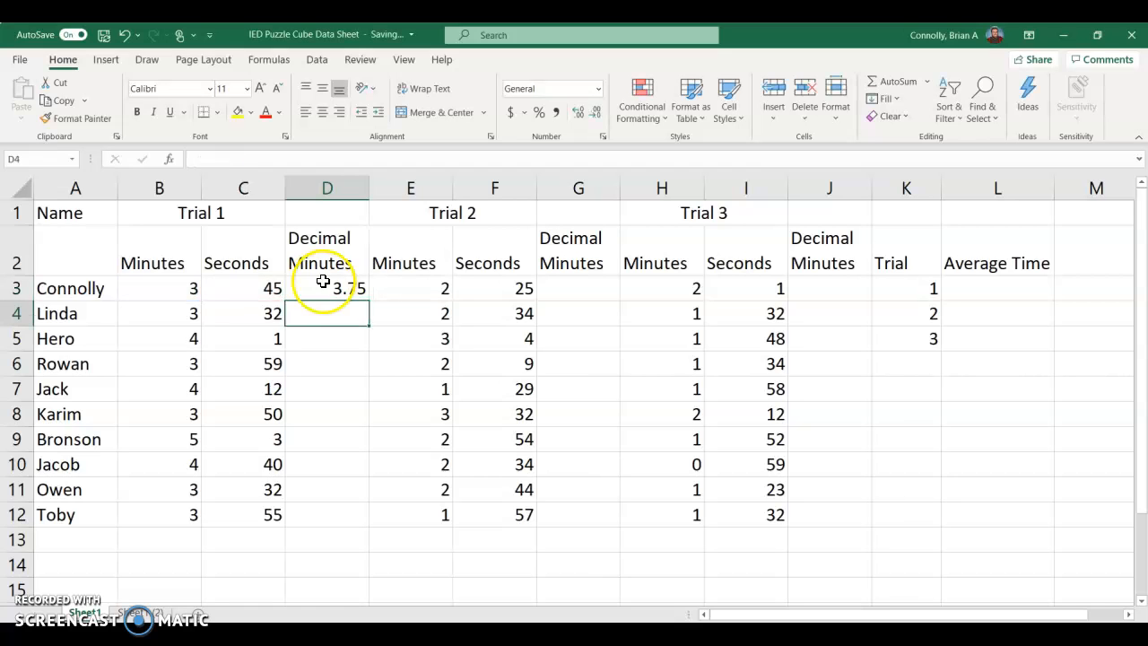
Step: Fill the D3 formula down through D12 for the remaining Trial 1 times
click(316, 286)
click(335, 287)
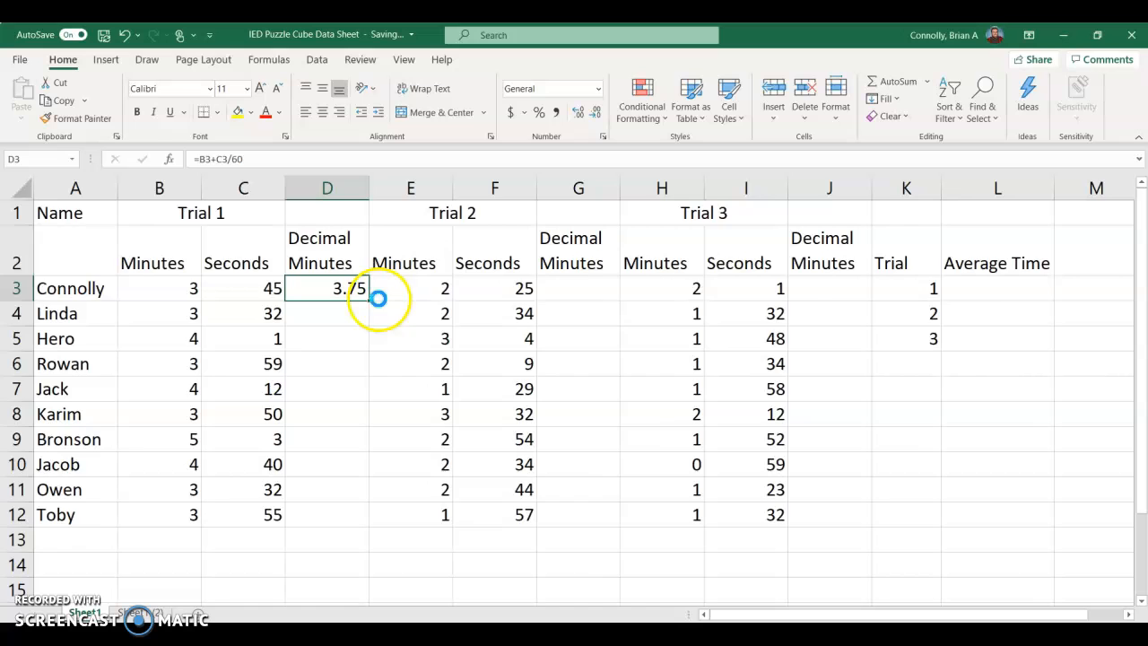
scroll(378, 299, up, 1)
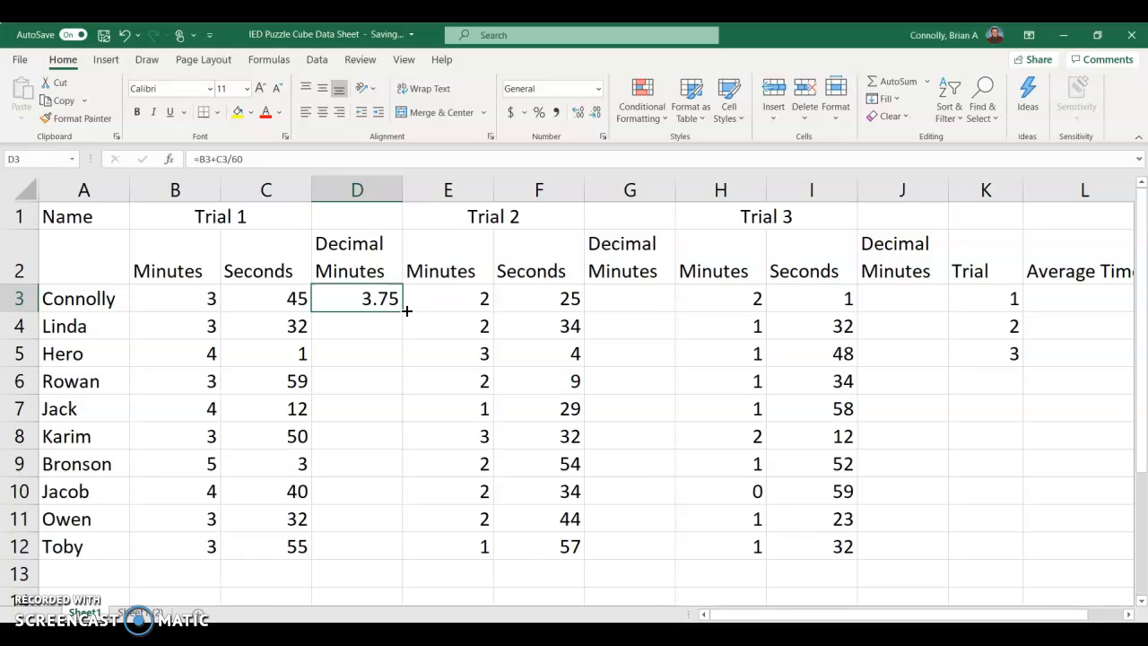
drag(405, 329, 386, 551)
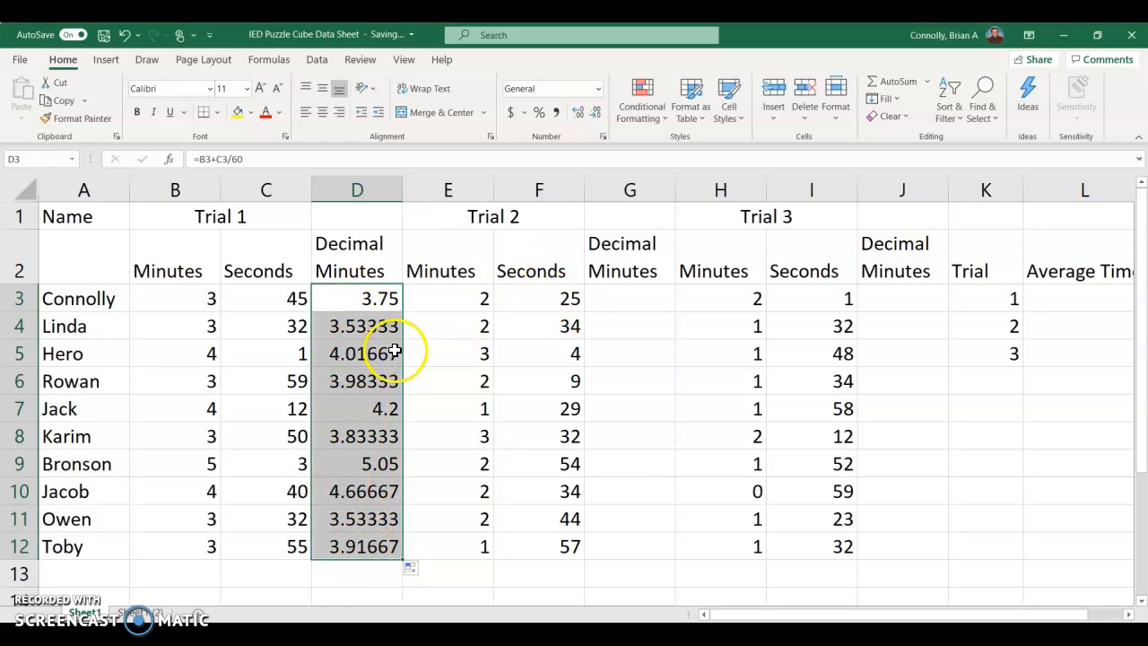
Step: Copy the decimal minutes formula from D3 into G3 for Trial 2
click(384, 296)
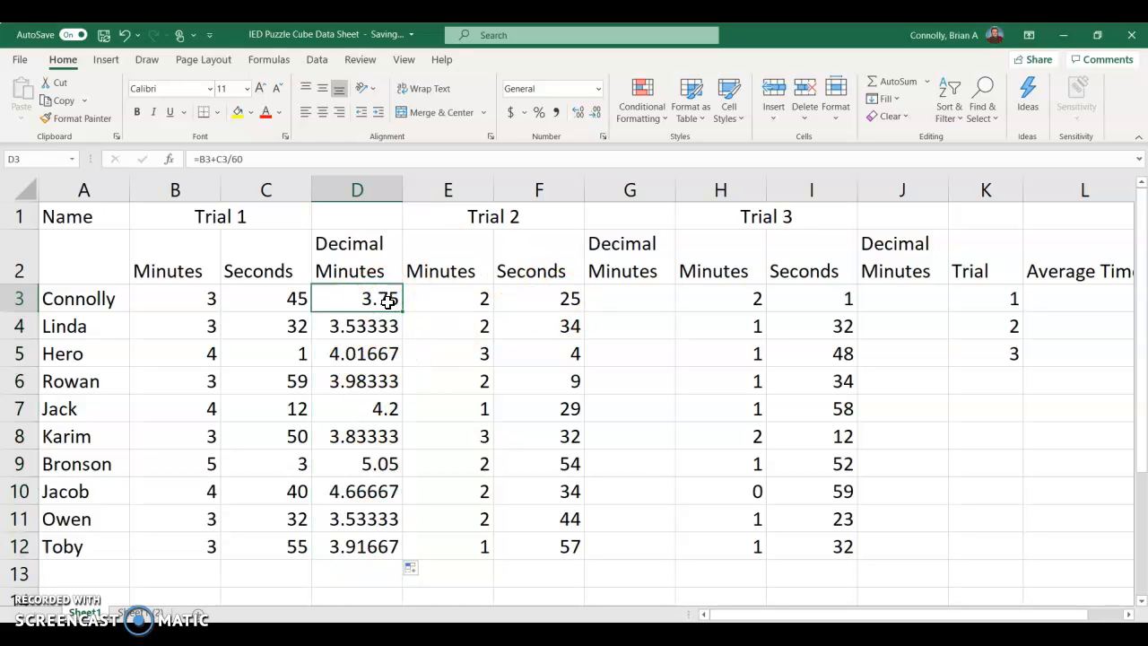
click(626, 300)
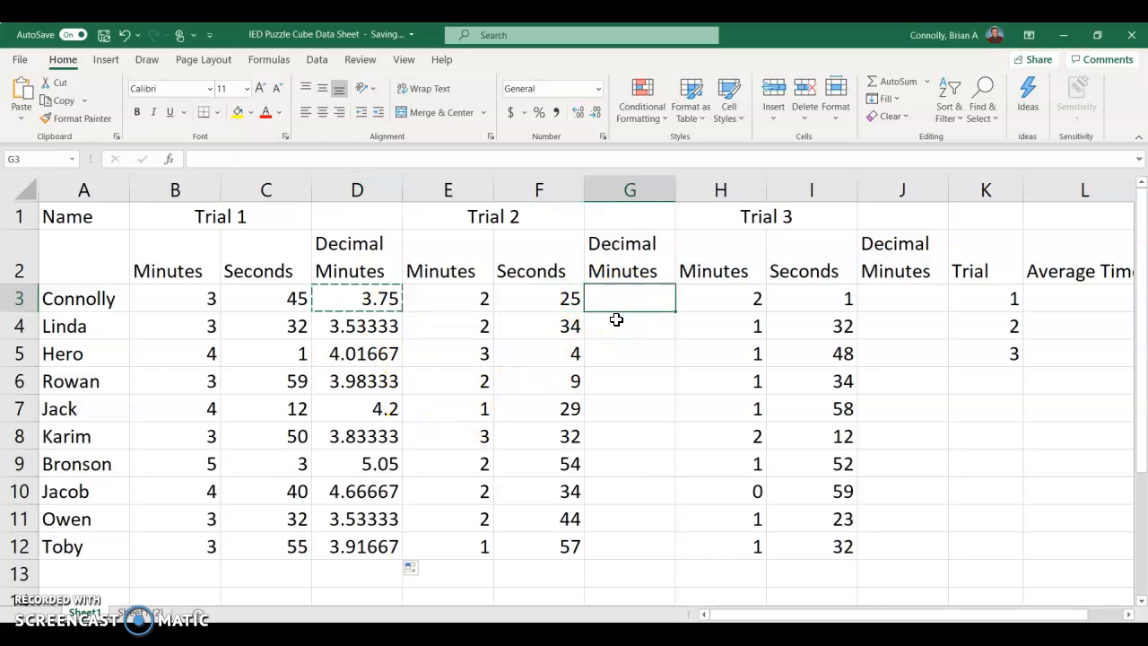
key(ctrl+v)
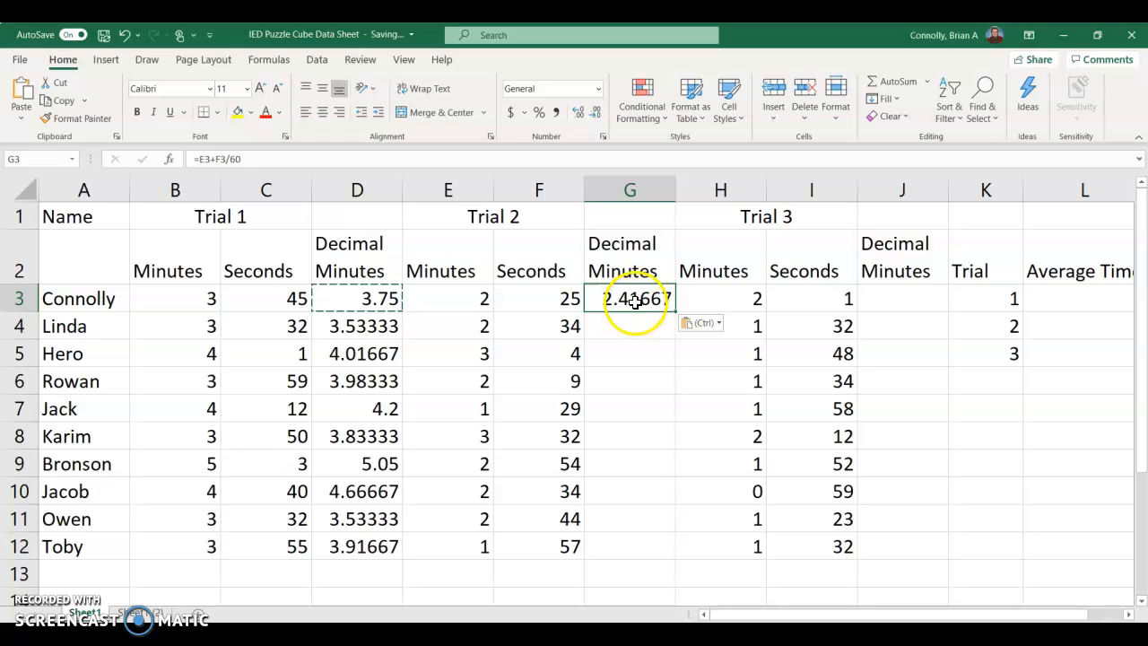
Step: Copy the decimal minutes formula from G3 into J3 for Trial 3
click(567, 294)
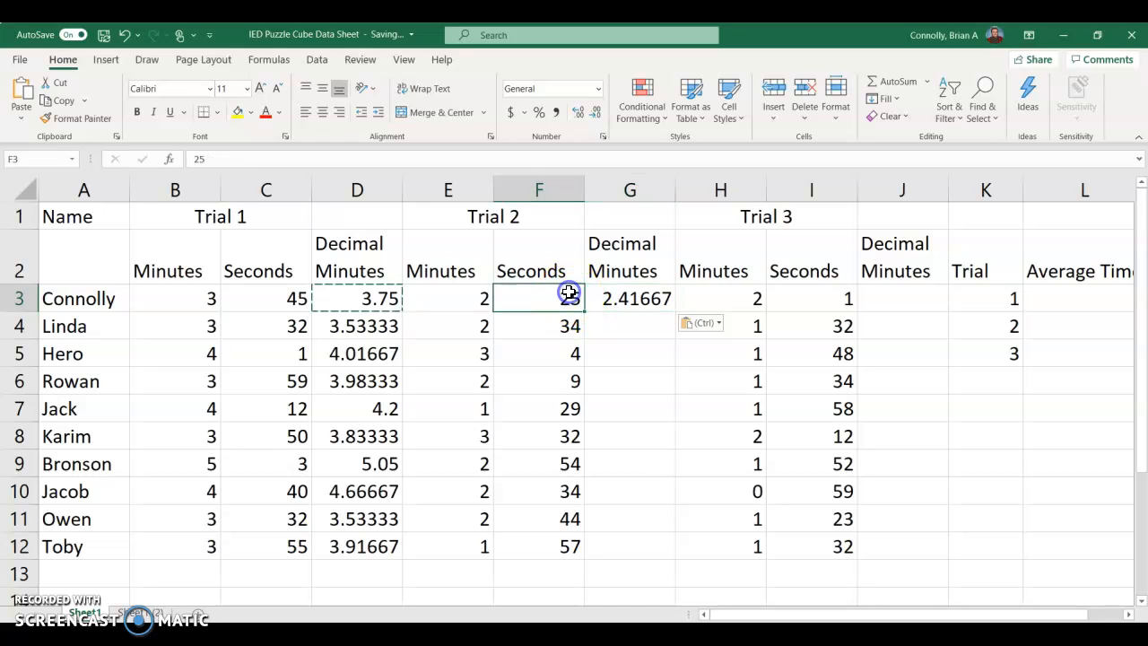
click(474, 298)
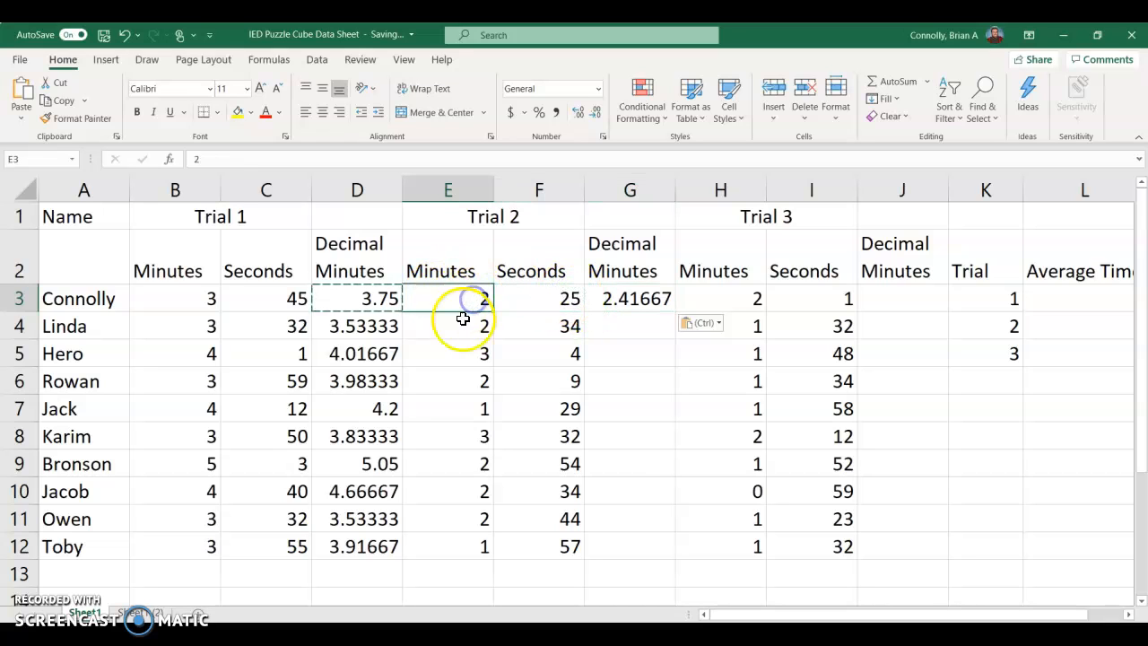
click(636, 299)
key(ctrl+c)
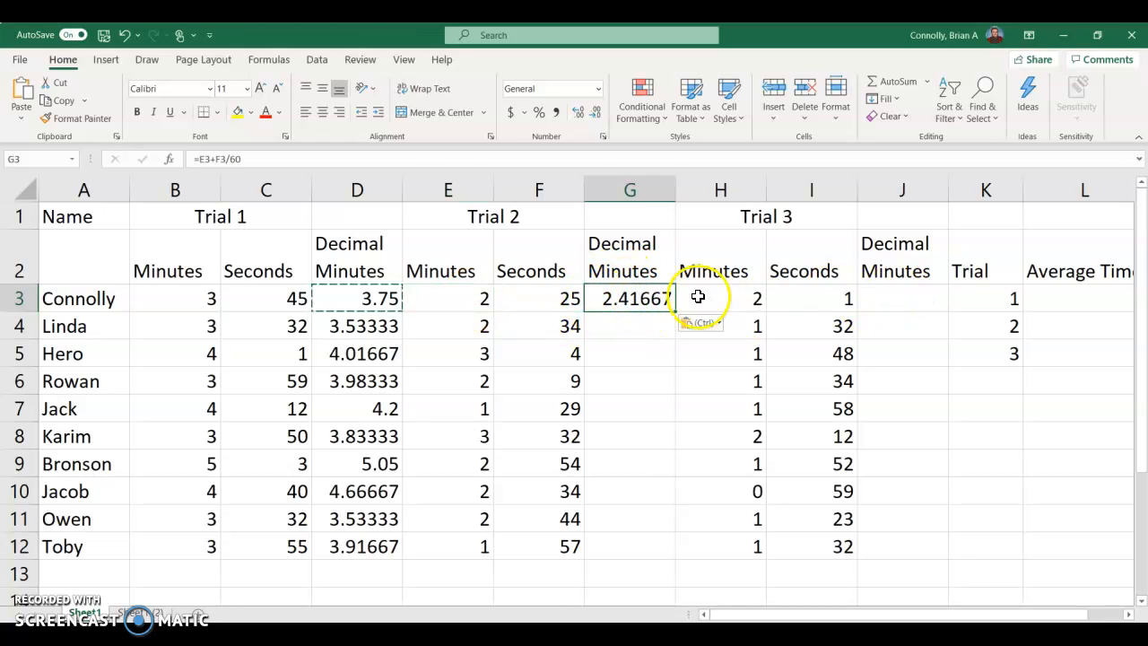
click(887, 298)
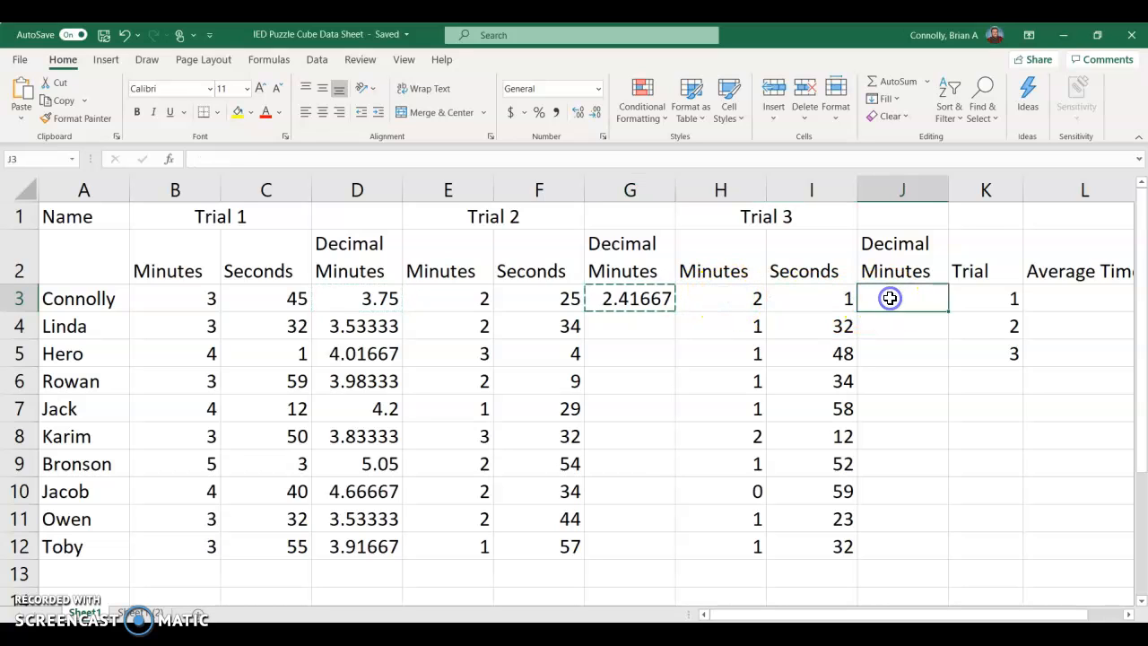
key(ctrl+v)
Step: Fill the decimal minutes formulas in J3 and G3 down through row 12 for Trials 3 and 2
drag(953, 303, 938, 561)
click(650, 299)
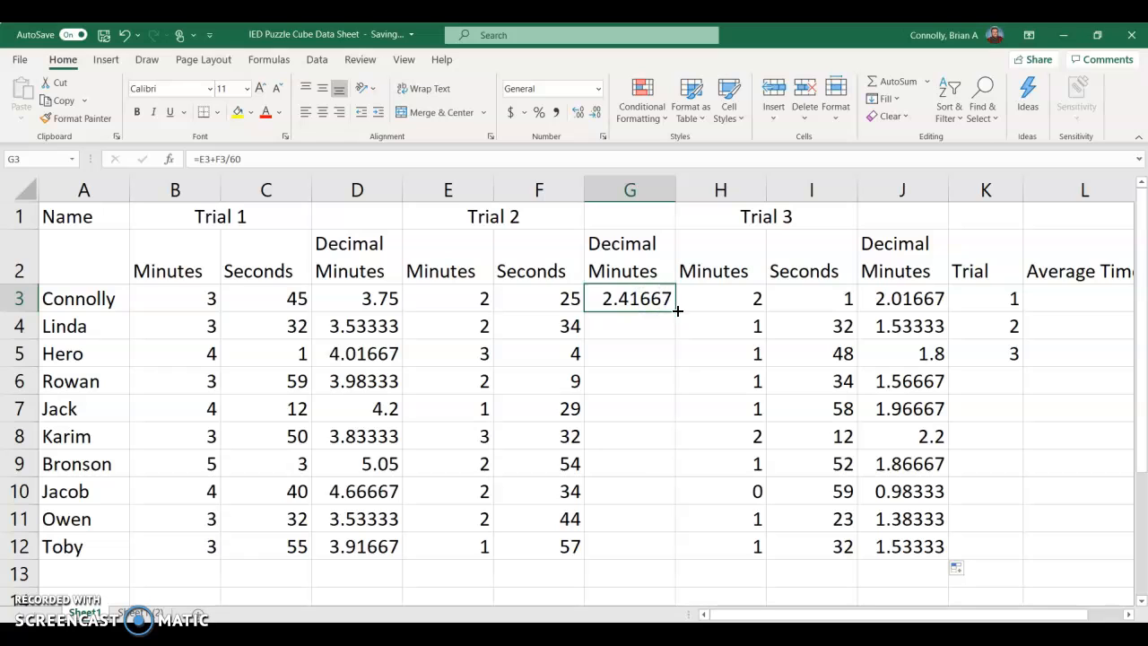
drag(666, 321, 658, 543)
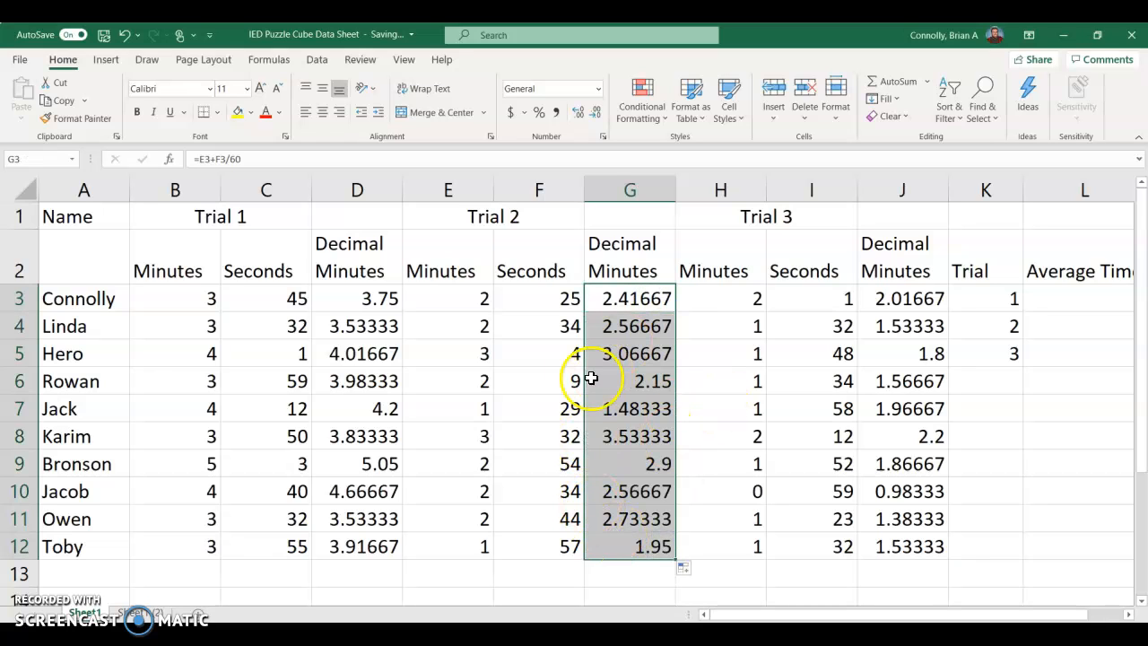
Step: Enter =AVERAGE(D3:D12) in L3 to calculate the Trial 1 average time
drag(363, 298, 369, 551)
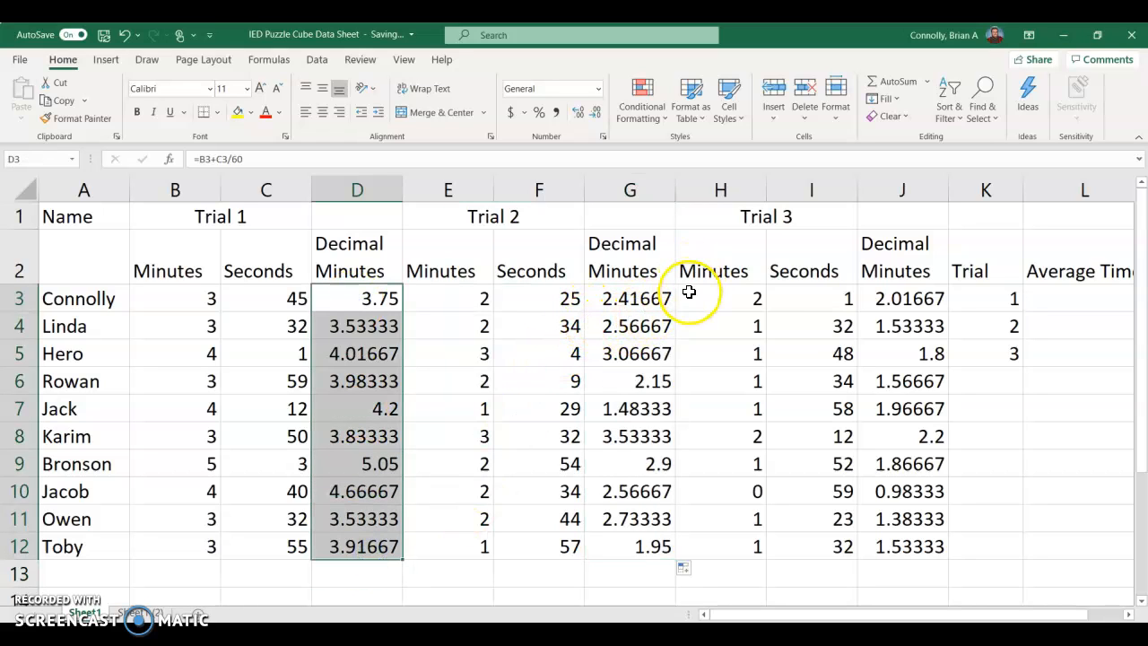
drag(769, 610, 816, 611)
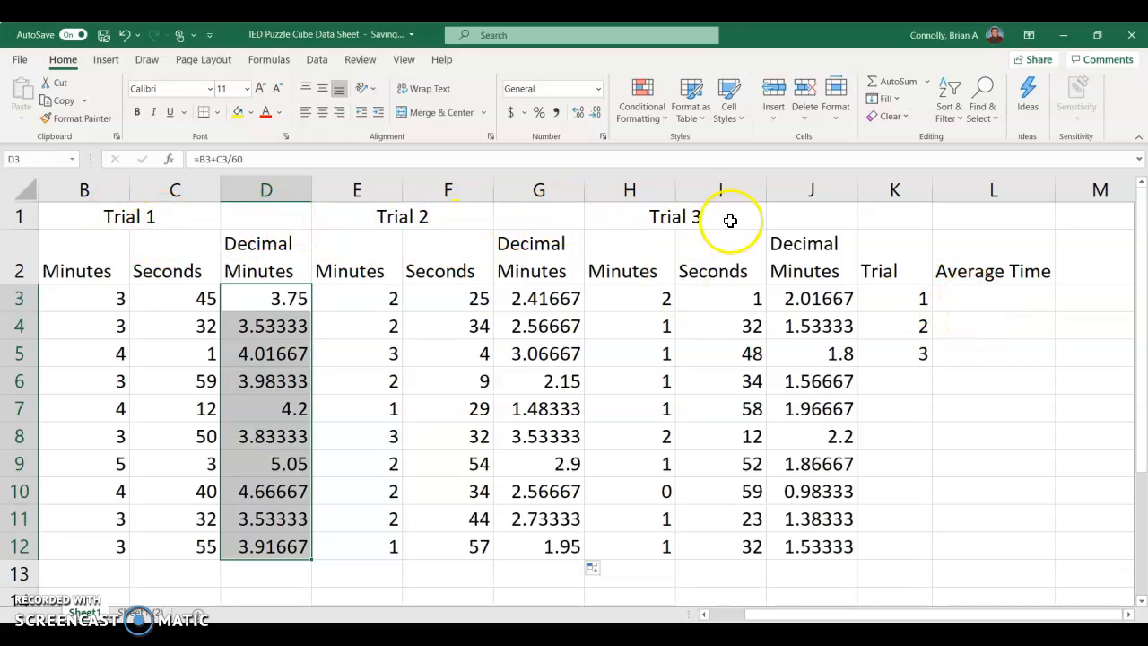
click(974, 292)
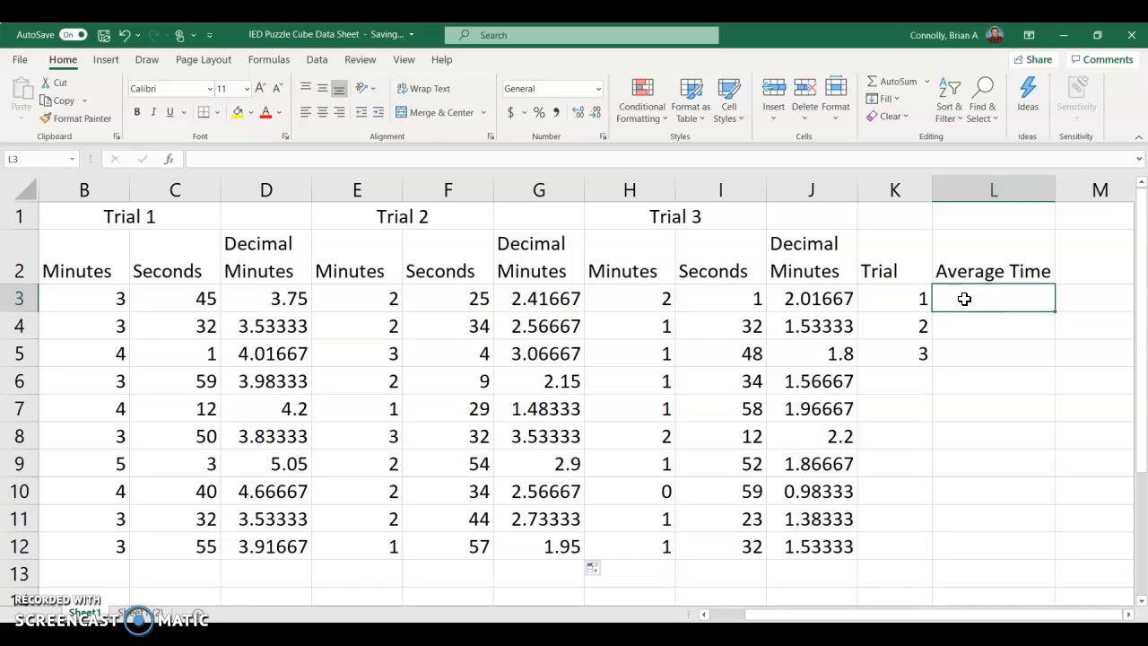
text(=)
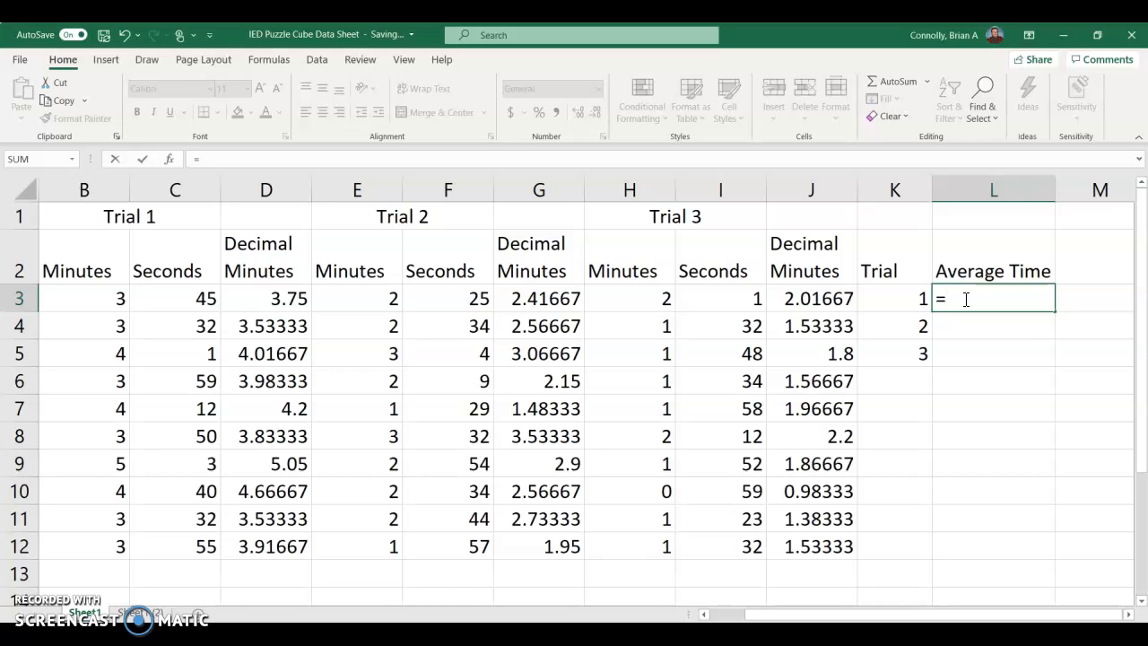
text(aver)
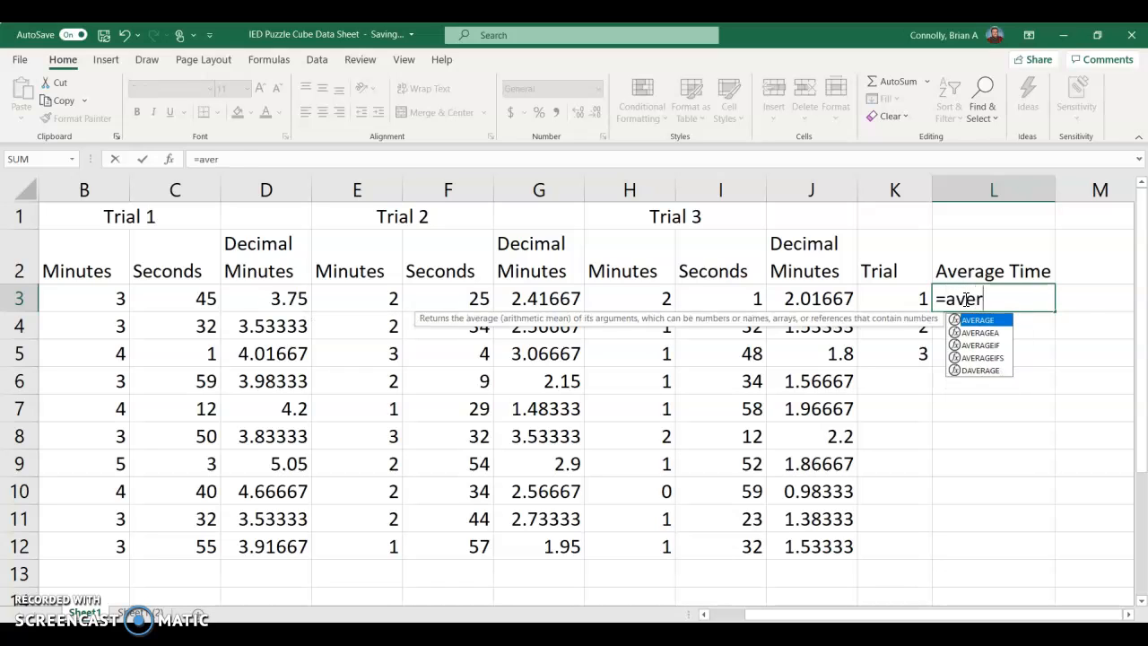
key(Tab)
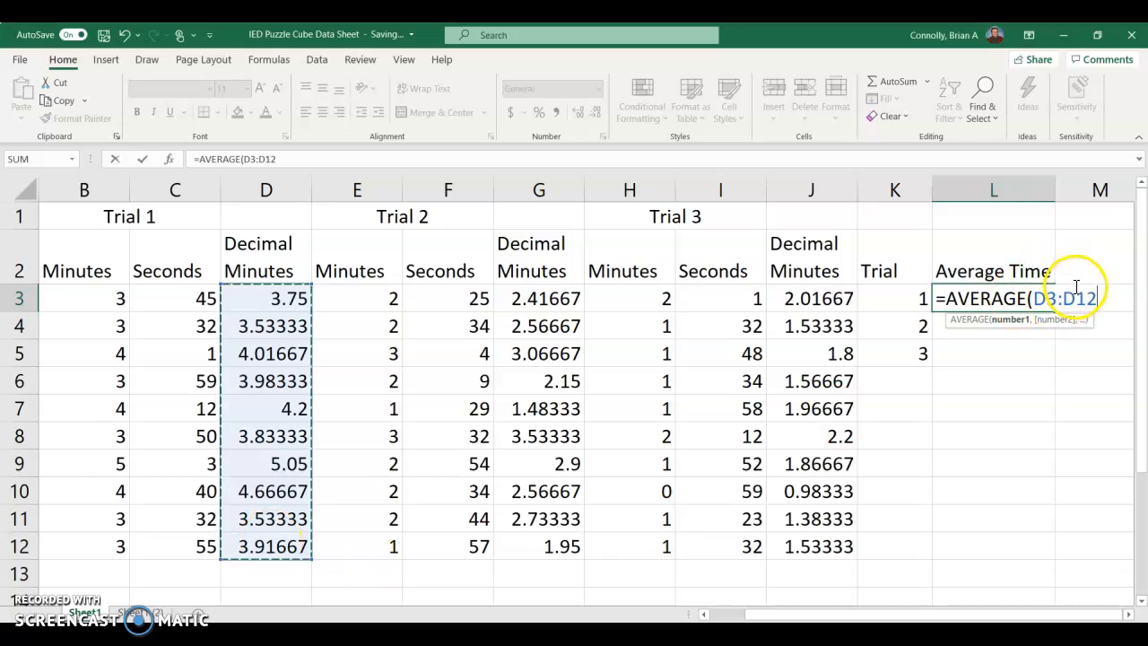
text())
click(1102, 296)
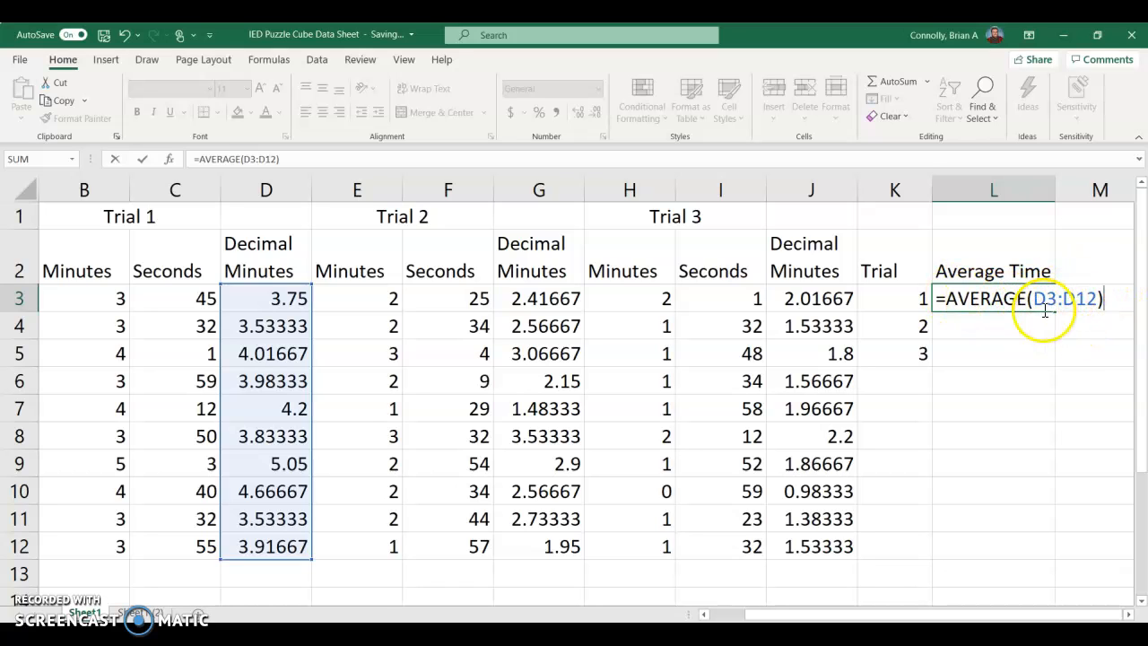
key(Return)
click(1019, 301)
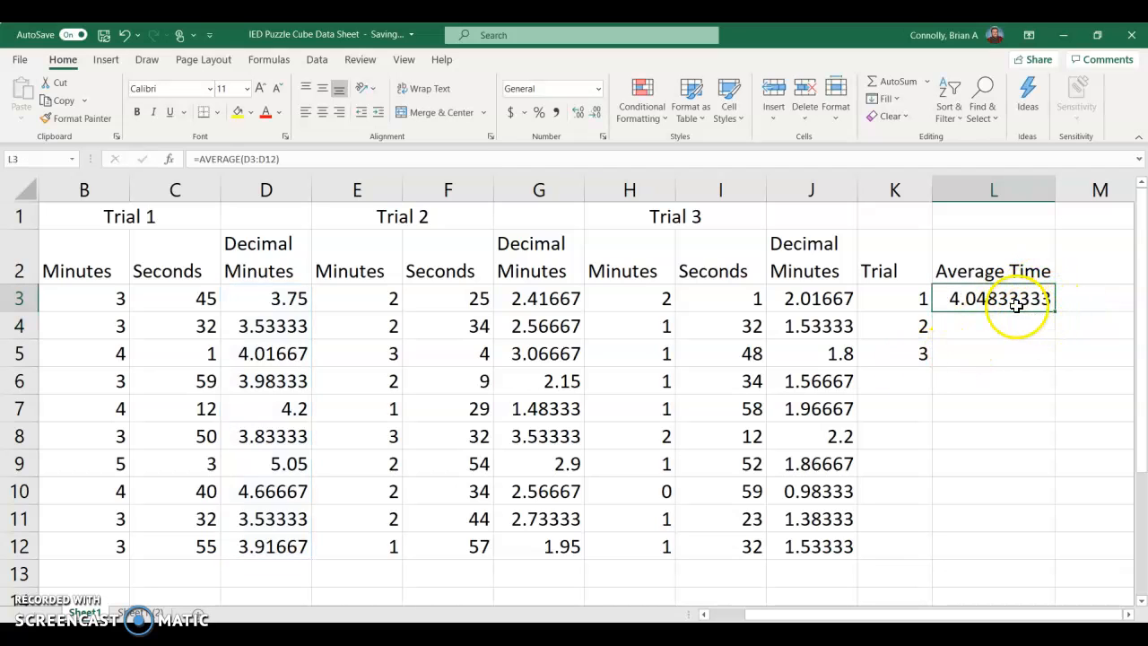
Step: Enter an AVERAGE formula over G3:G12 in L4 for the Trial 2 average time
click(1003, 327)
text(=)
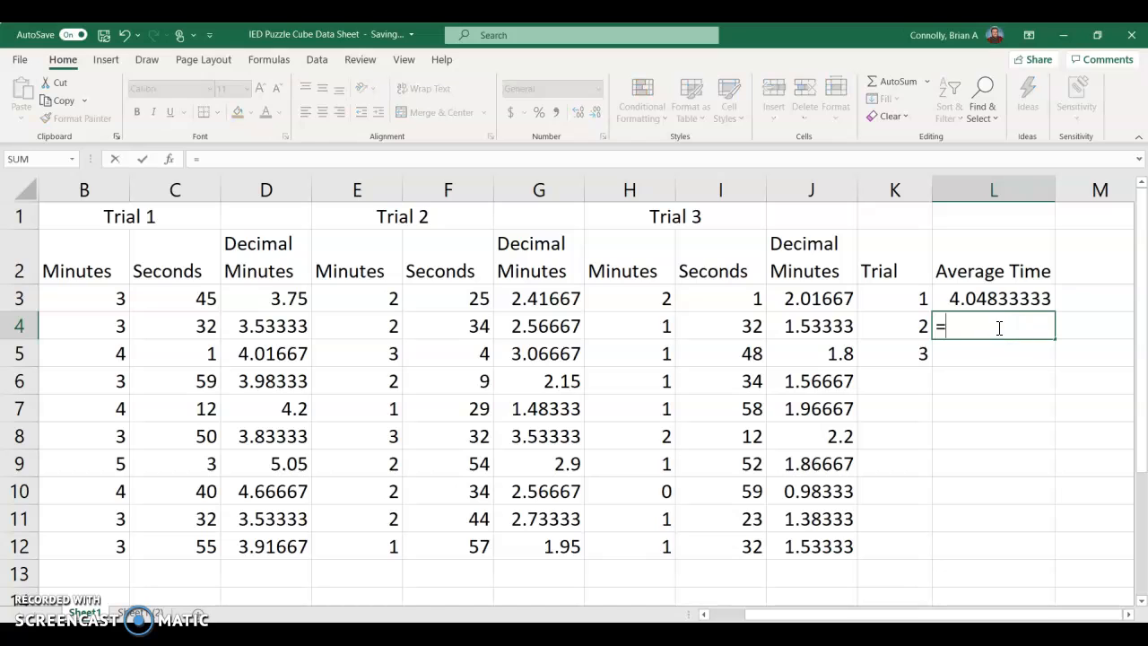
text(avera)
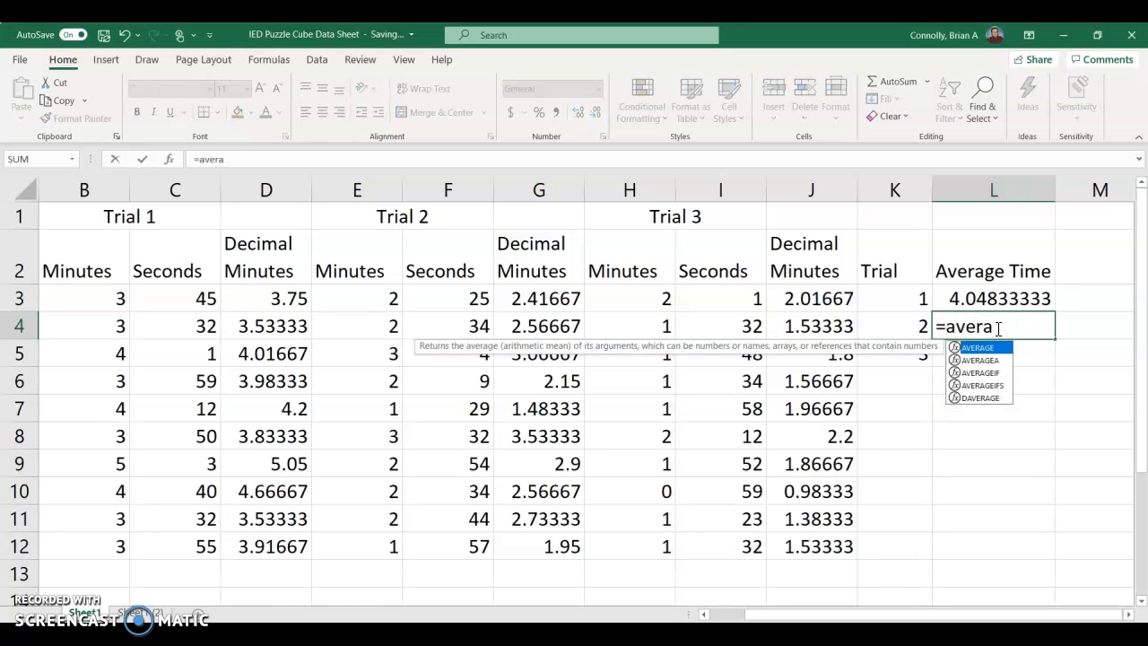
key(Tab)
drag(543, 298, 540, 538)
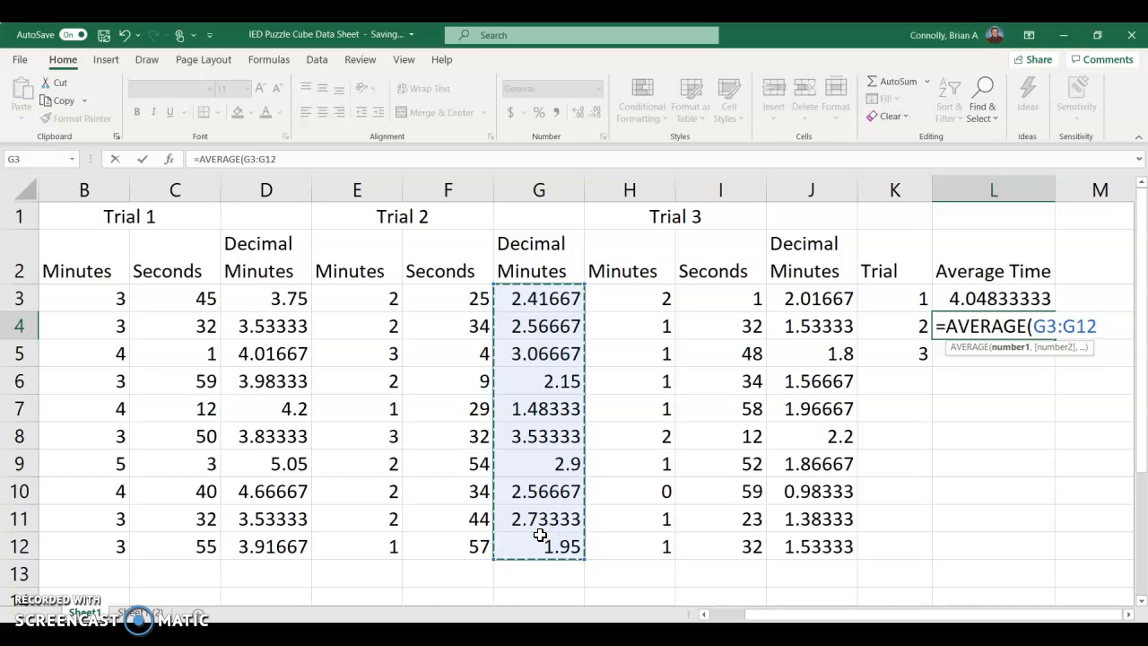
key(Return)
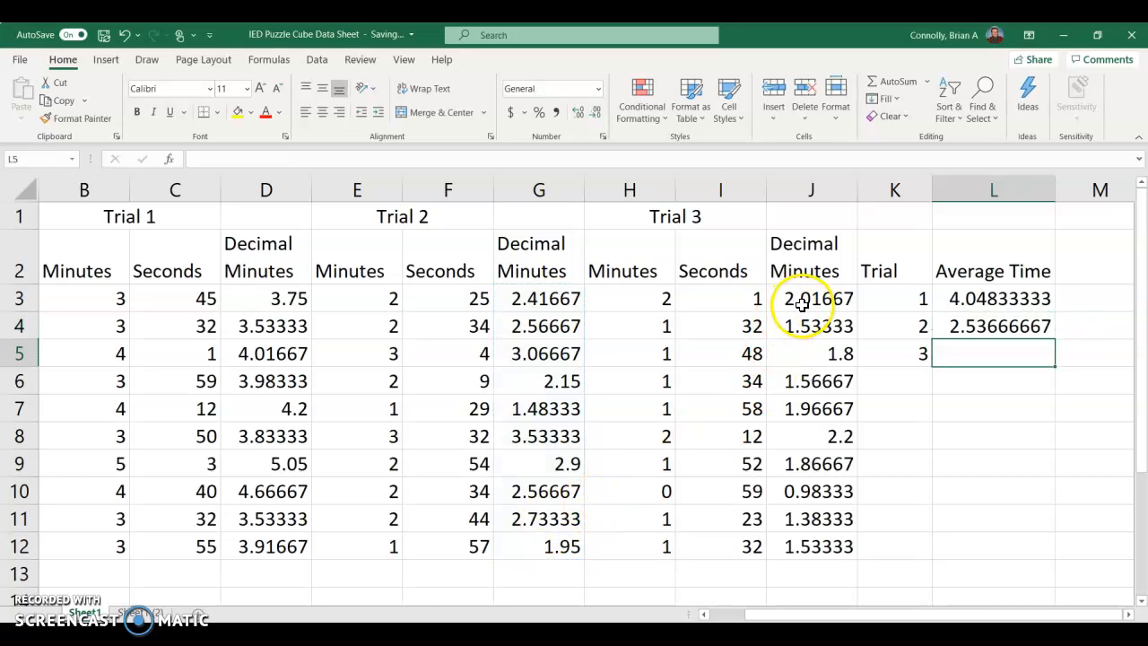
Step: Enter an AVERAGE formula over J3:J12 in L5 for the Trial 3 average time
text(=avera)
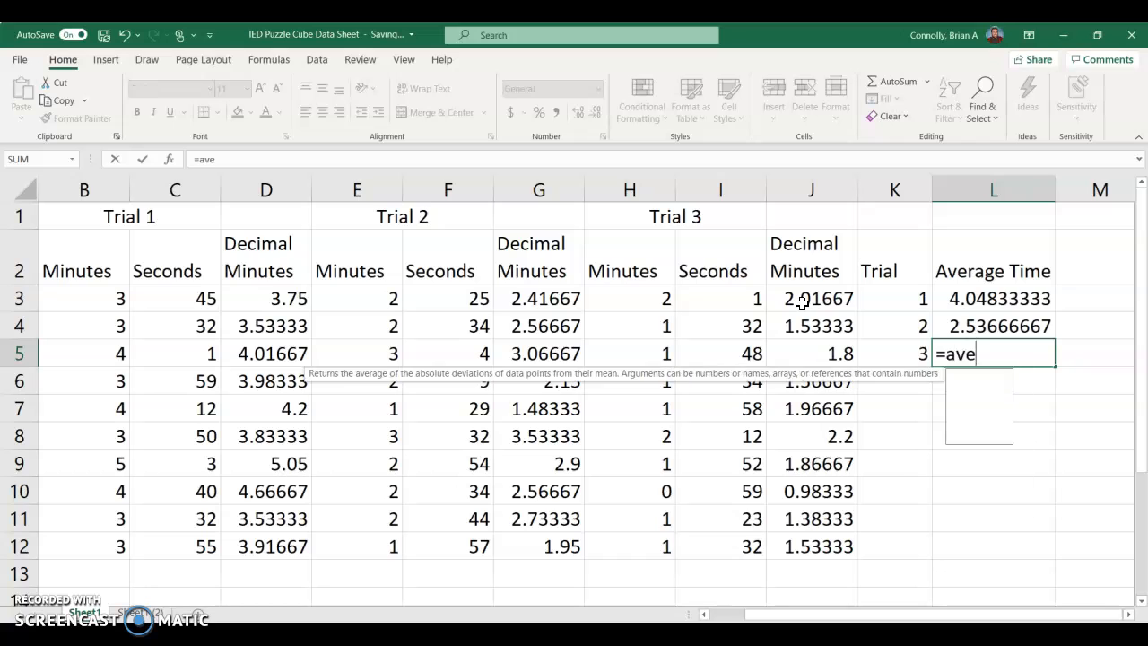
key(Tab)
drag(797, 300, 776, 546)
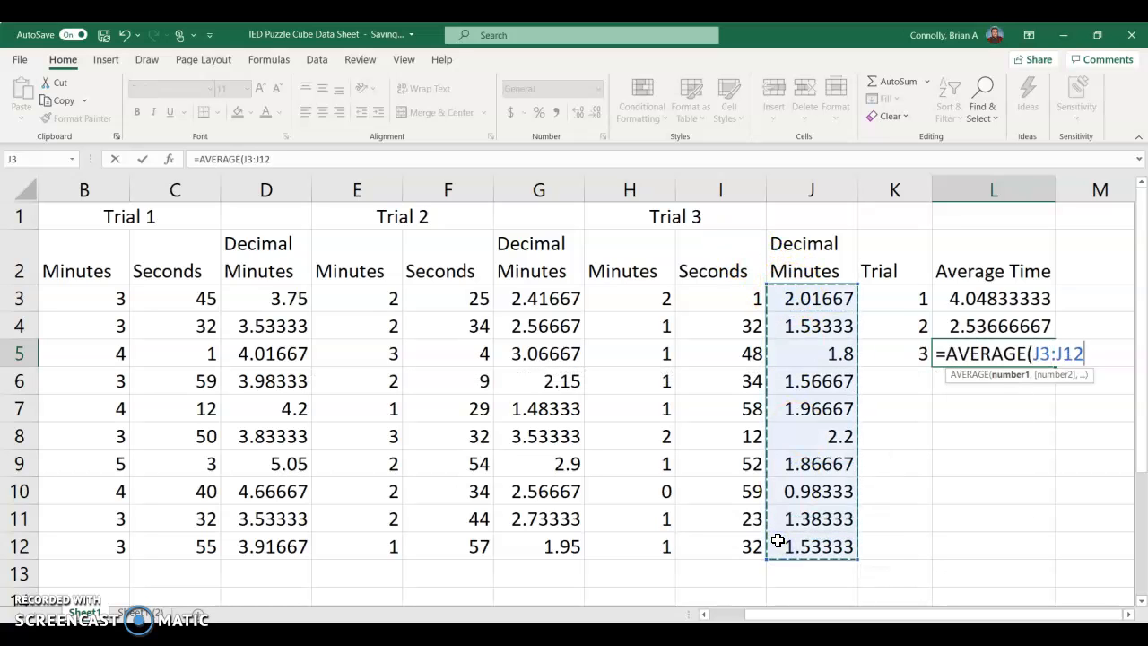
key(Return)
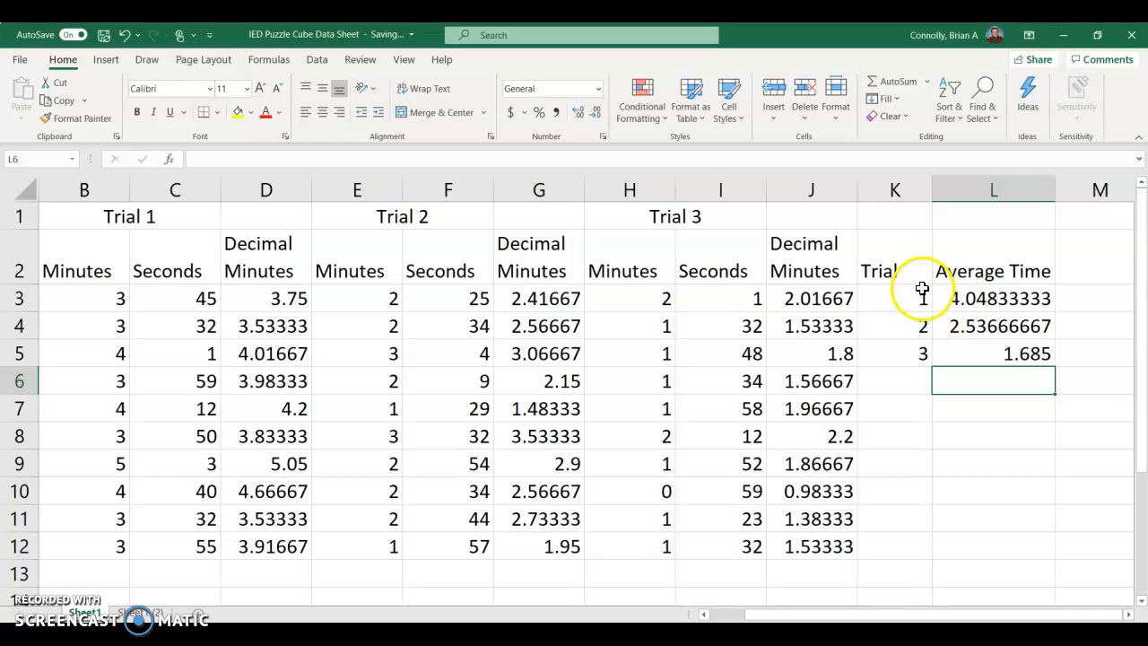
Step: Review the trial numbers in K3:K5 and the average time formulas in L3:L5
click(914, 297)
click(909, 327)
click(901, 360)
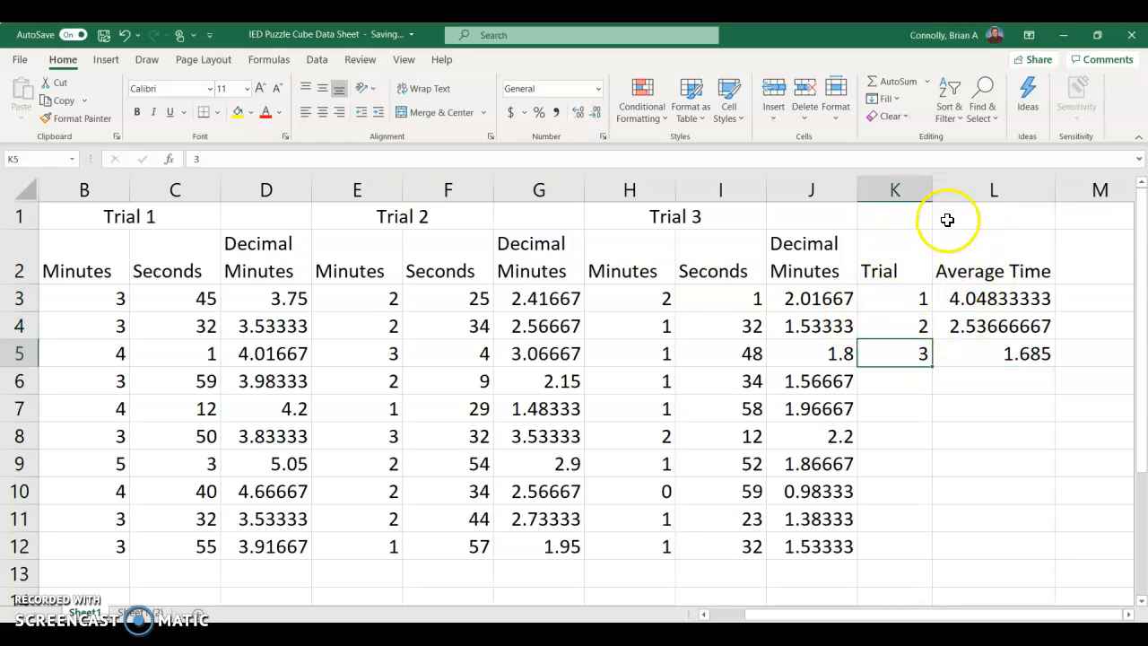
click(998, 298)
click(1000, 327)
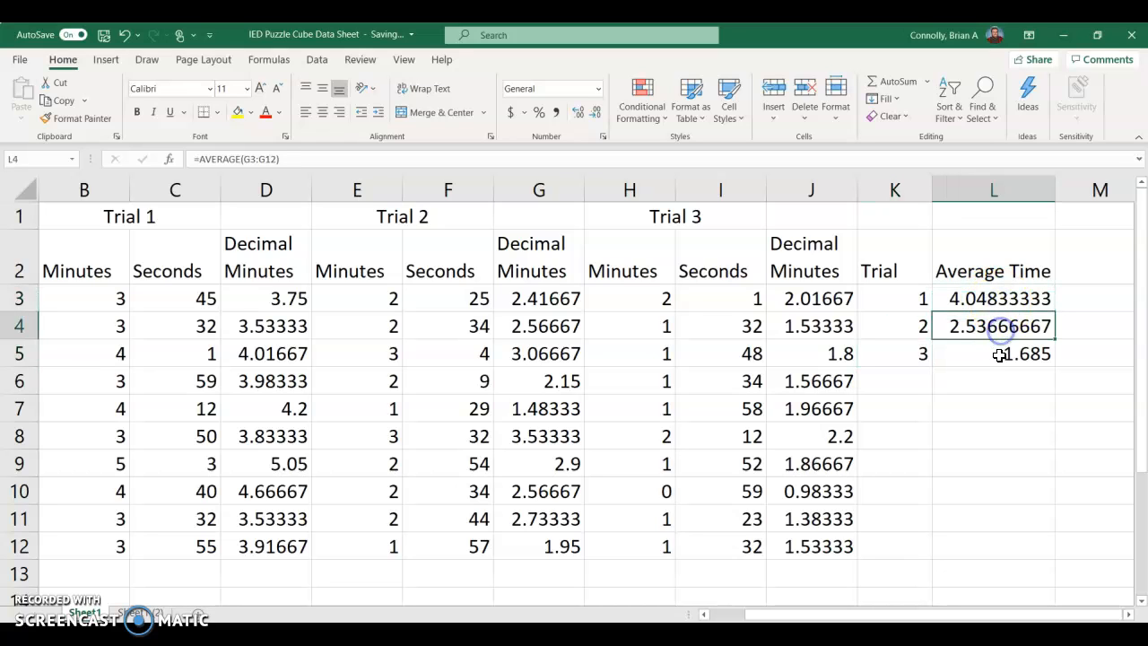
click(1005, 353)
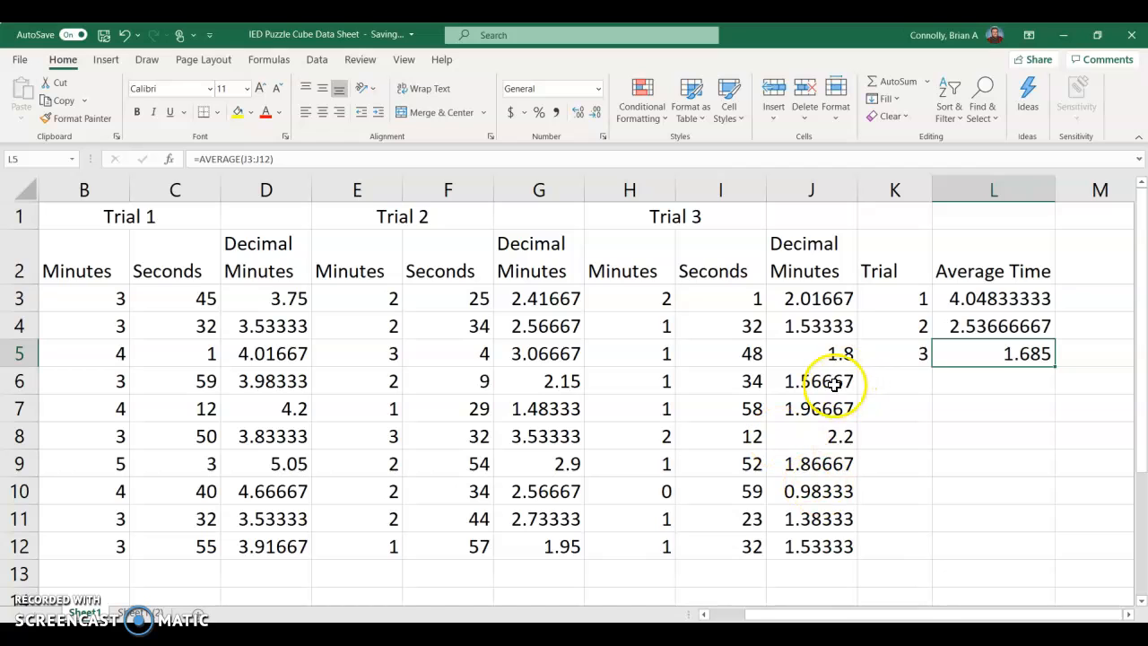
Step: Insert a markers-only scatter chart from the Trial and Average Time data in K2:L5
click(891, 258)
drag(958, 278, 1012, 357)
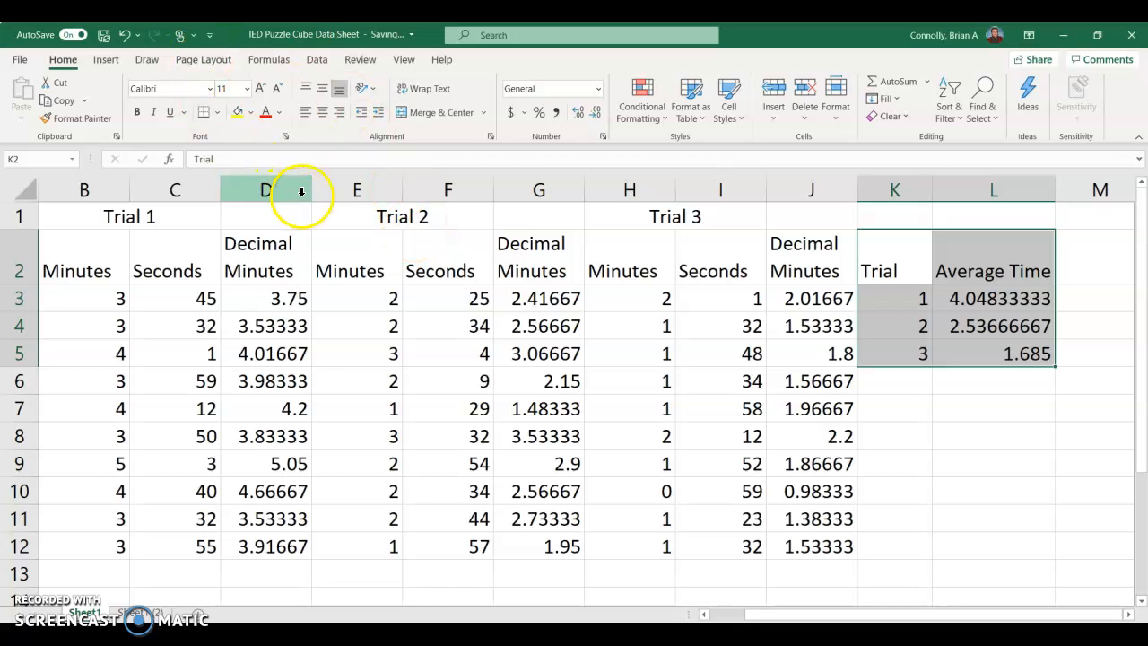
click(105, 61)
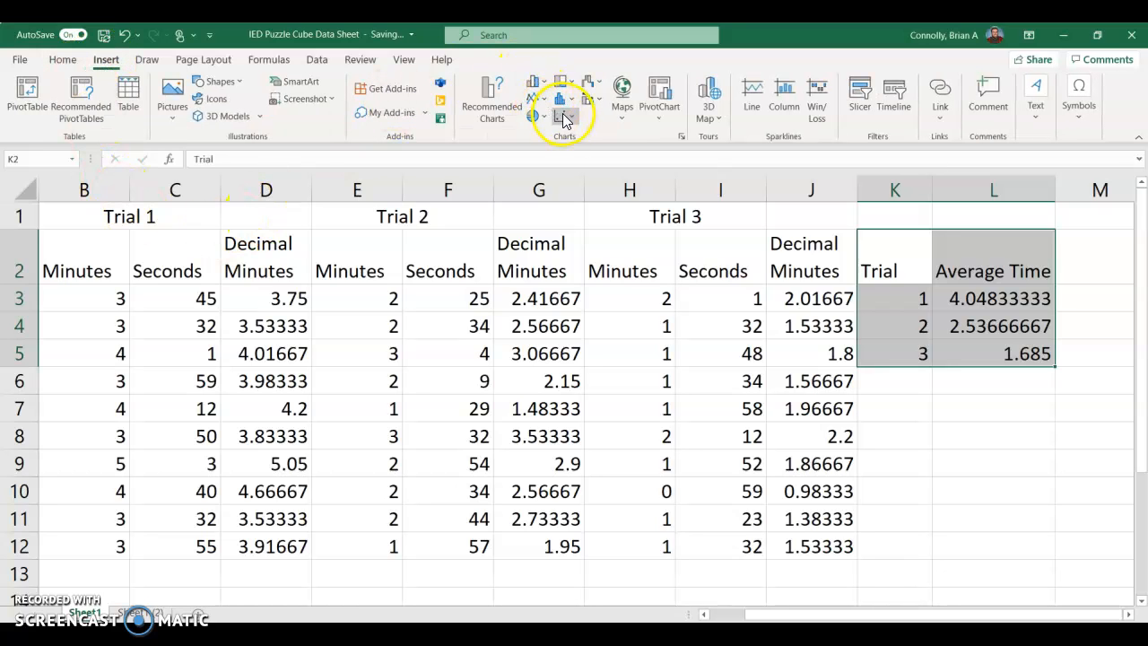
click(572, 118)
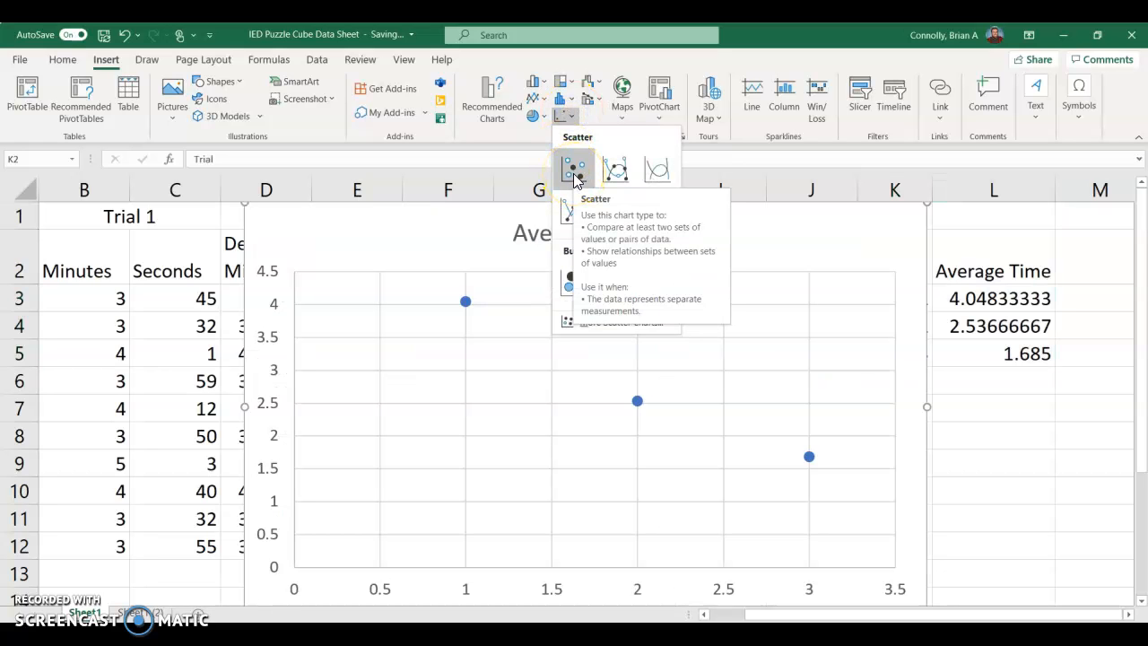
click(573, 172)
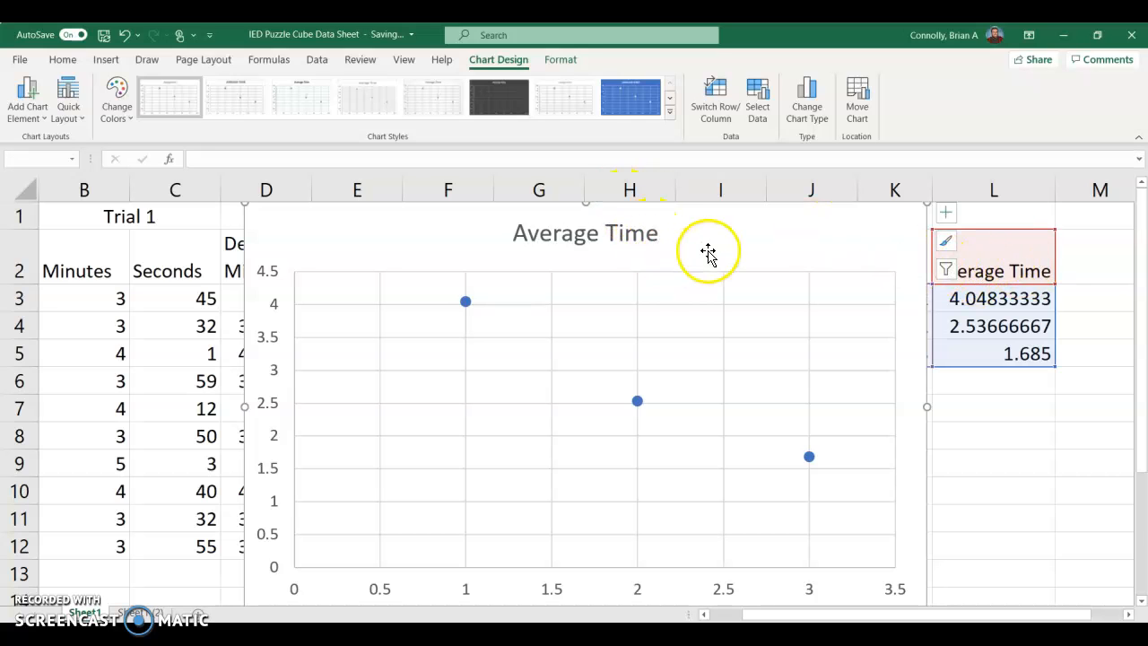
Step: Reposition the Average Time chart below the Trial headings in row 1, ending just short of column L
scroll(712, 249, down, 1)
scroll(950, 262, up, 1)
drag(982, 242, 910, 297)
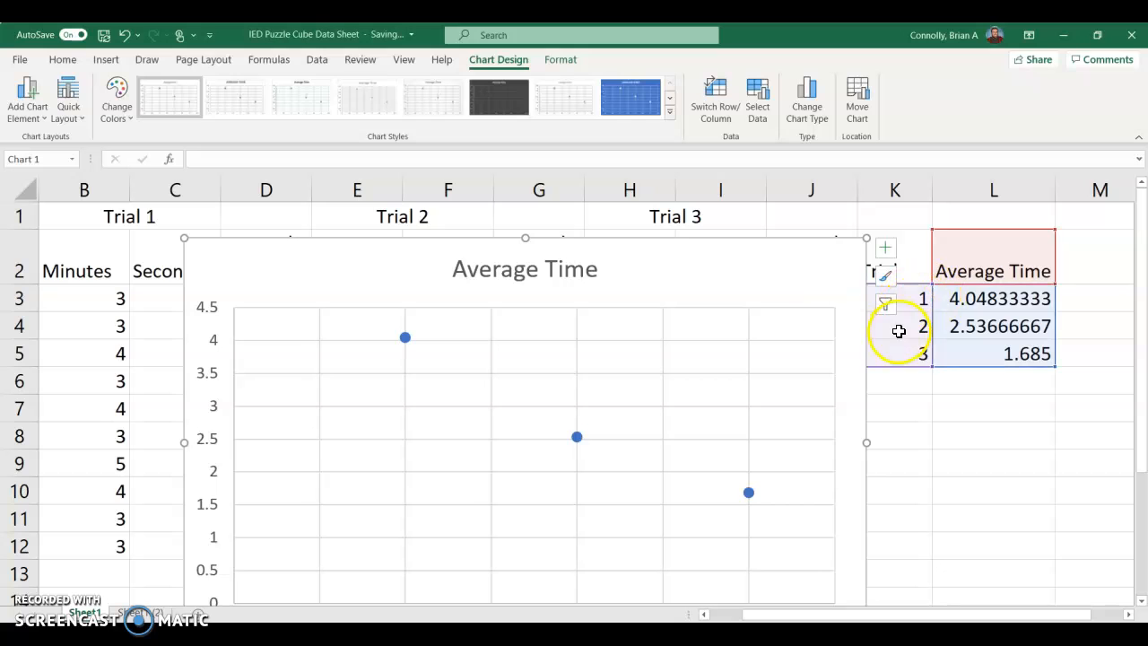
drag(667, 271, 726, 264)
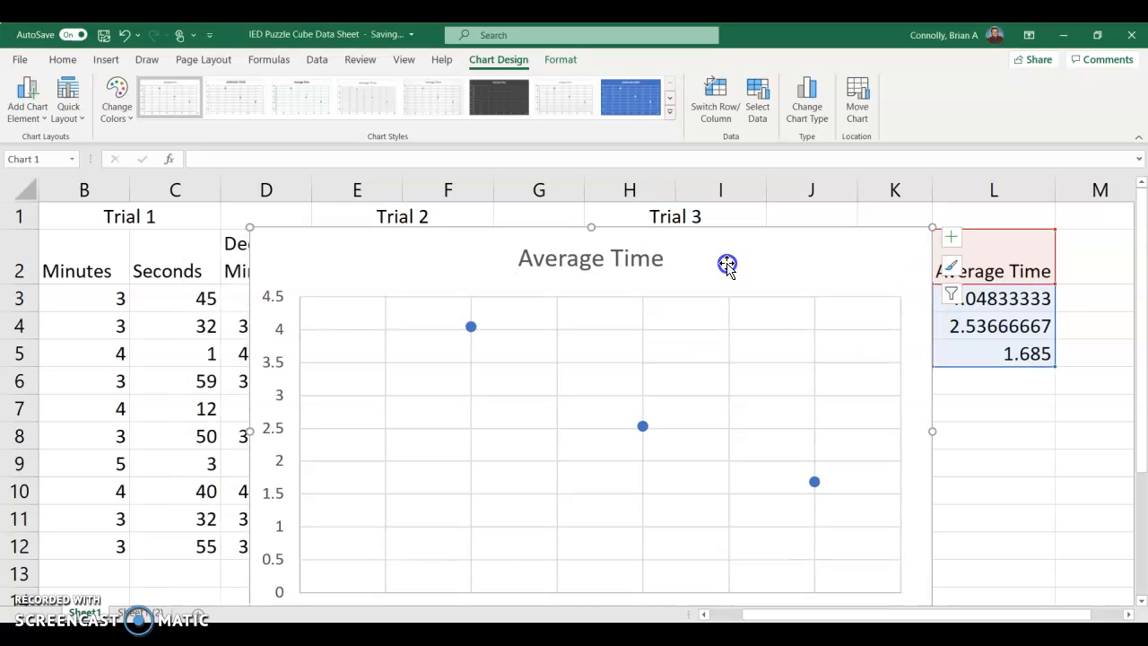
scroll(729, 267, down, 1)
scroll(729, 263, up, 1)
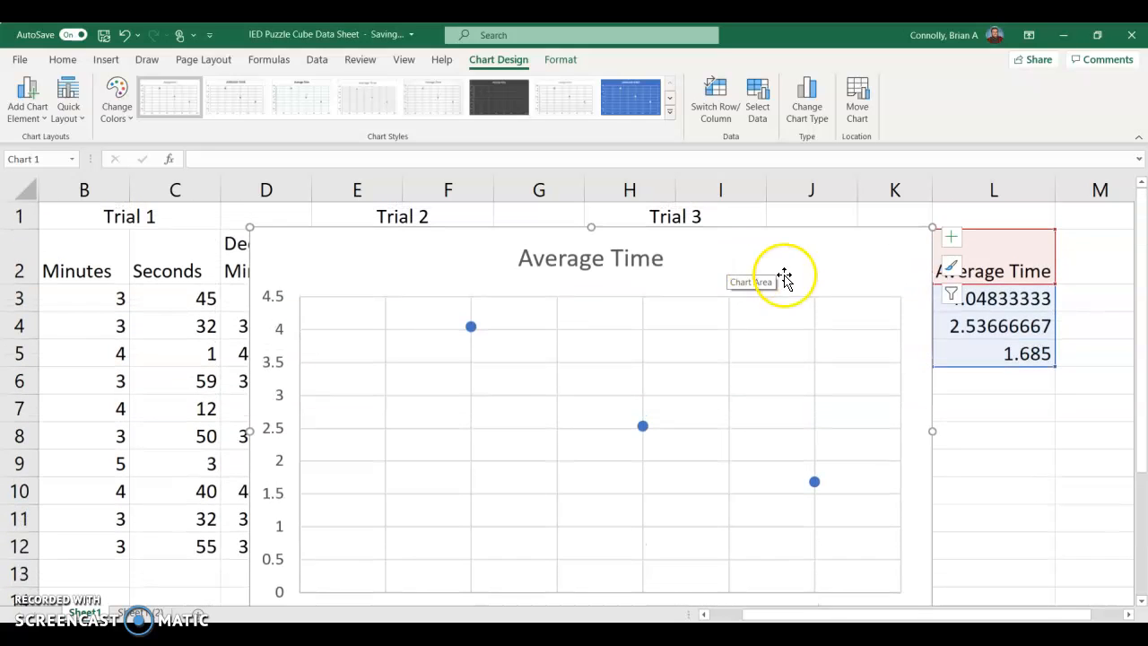
Step: Add an exponential trendline to the Average Time scatter chart
click(953, 240)
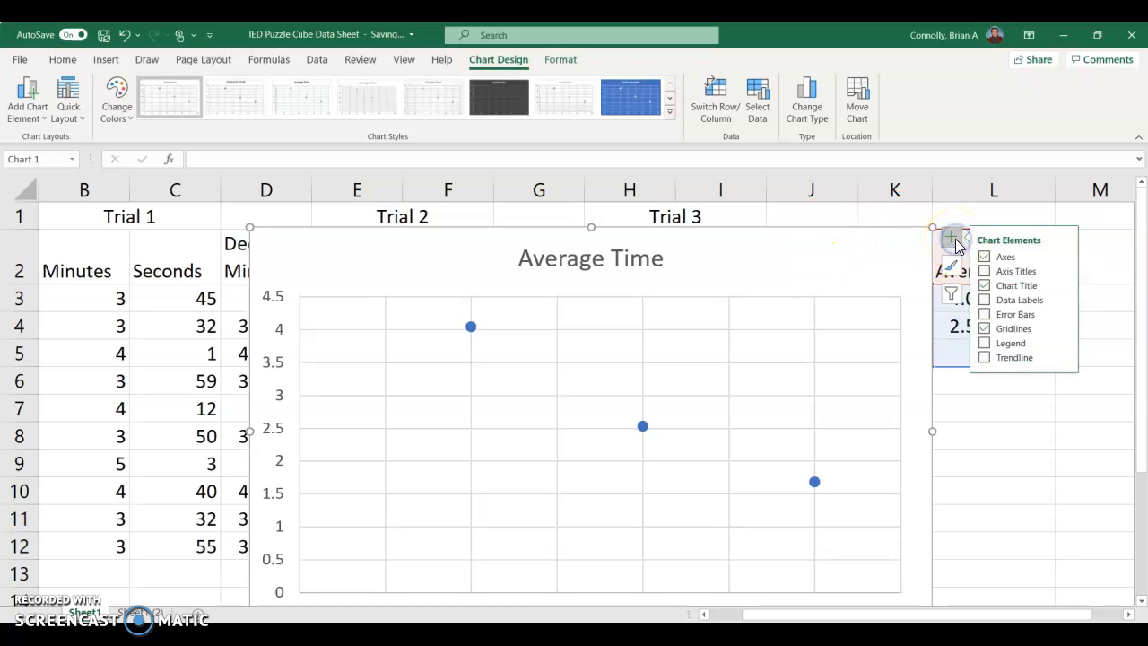
click(984, 357)
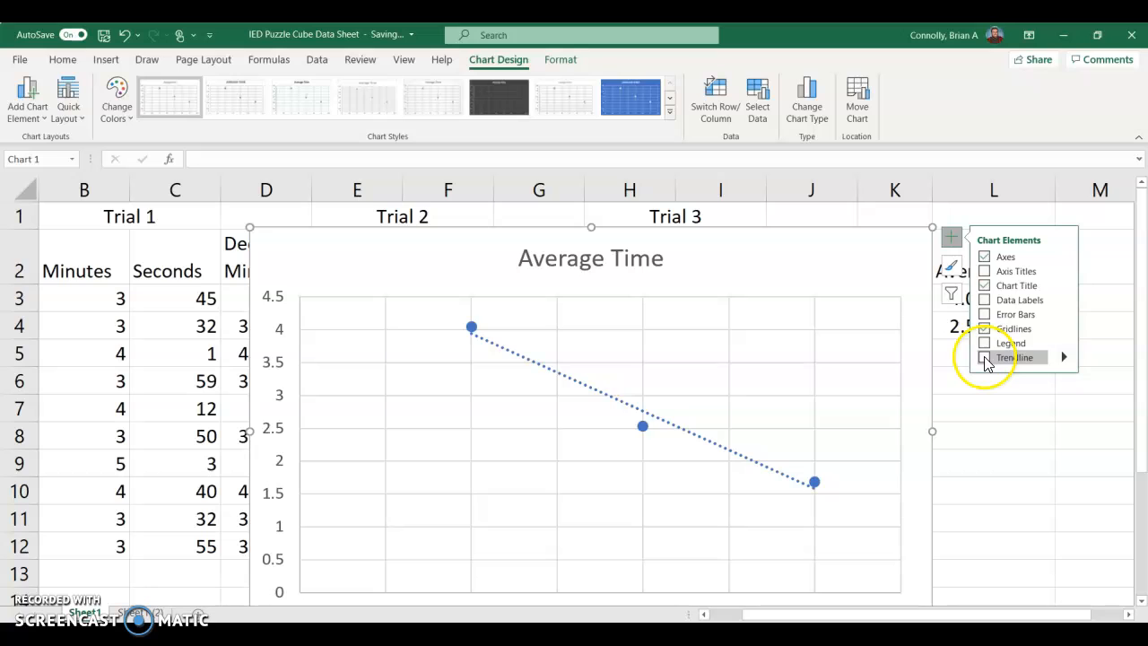
click(985, 357)
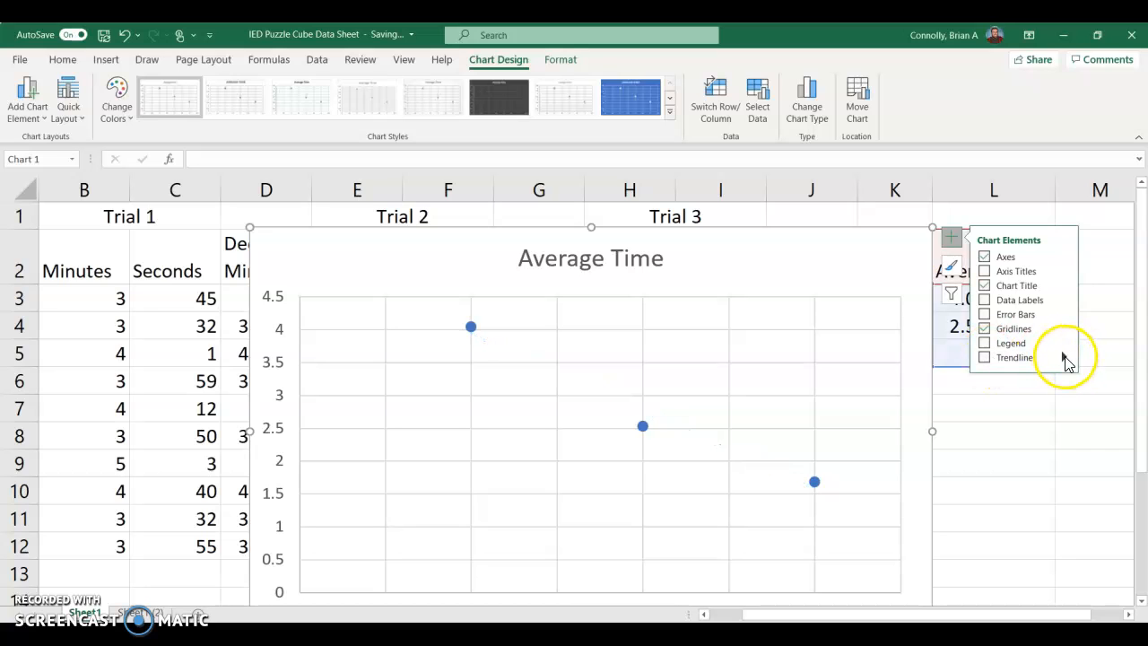
click(986, 358)
click(1013, 358)
click(1064, 357)
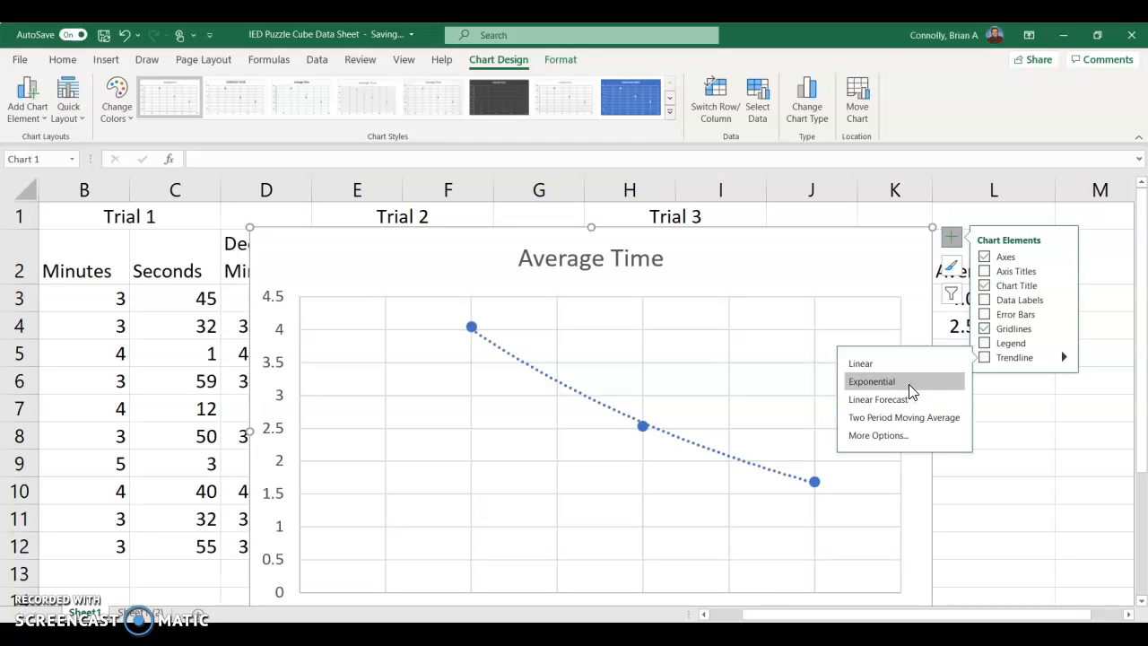
click(908, 391)
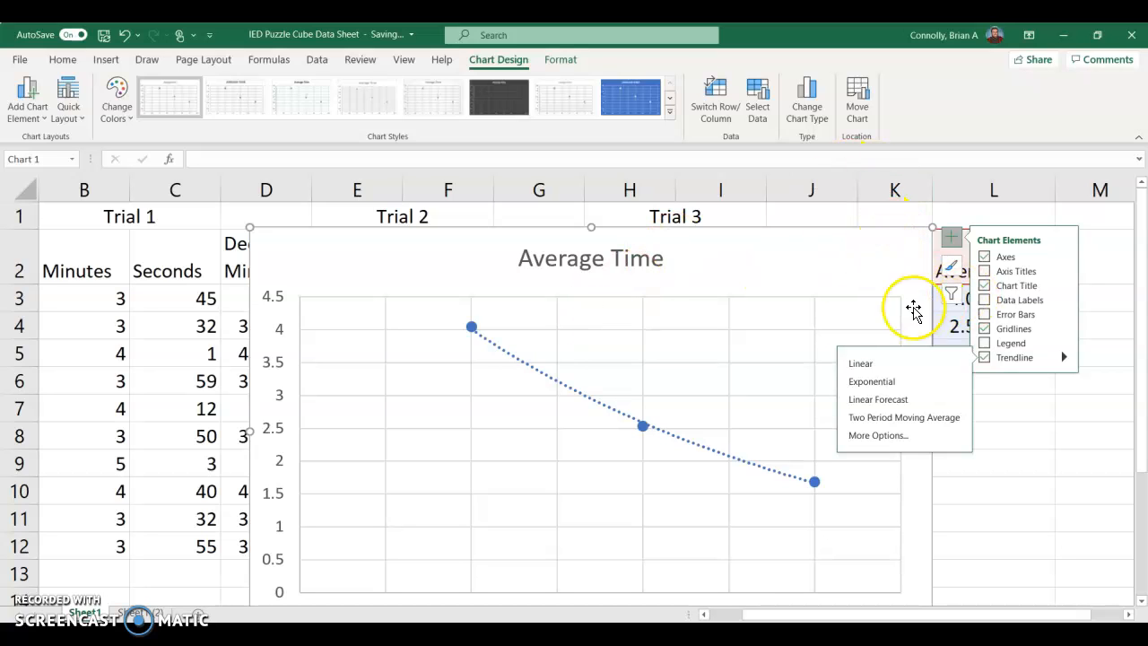
Step: Forecast the exponential trendline forward 2 periods and display its R-squared value on the chart
click(687, 441)
double_click(688, 441)
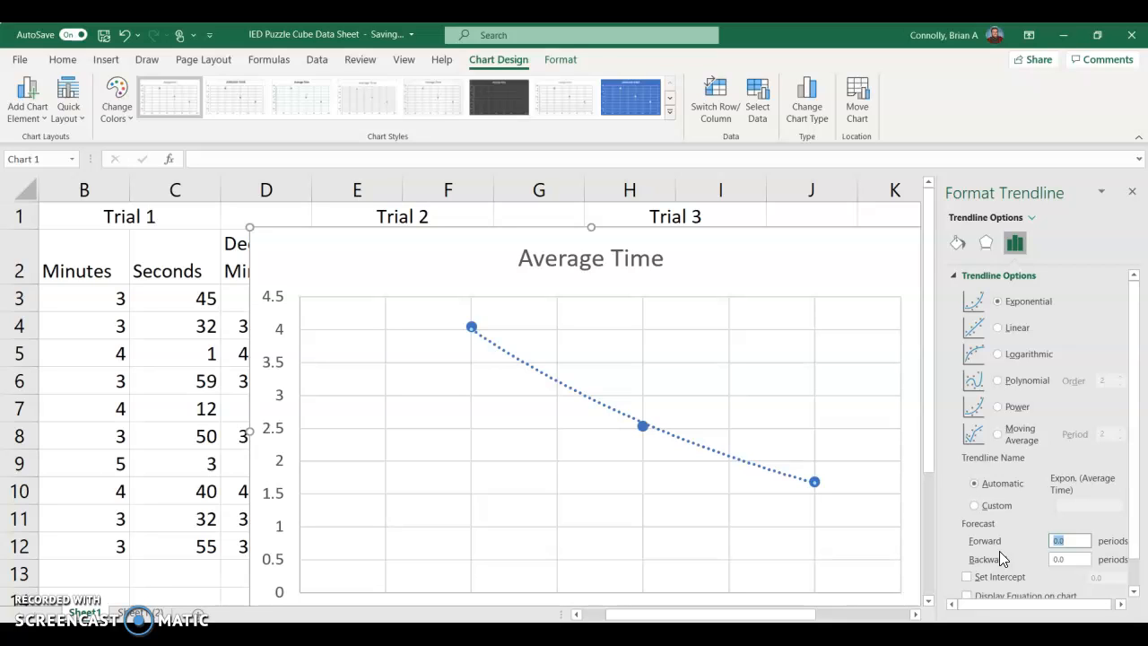
text(2)
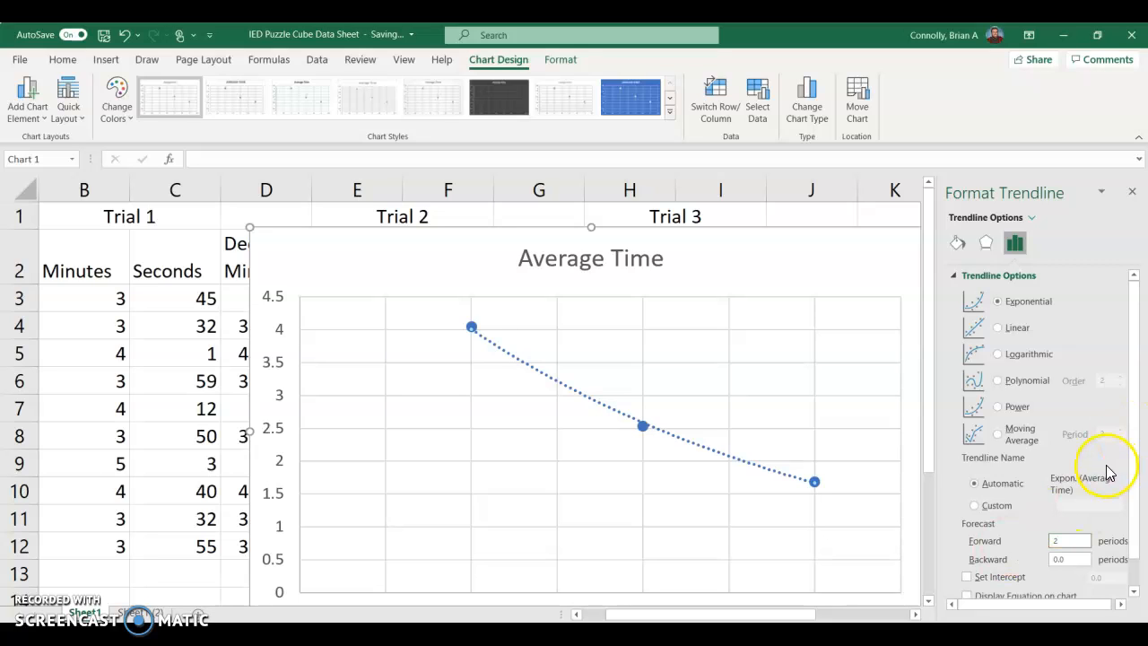
scroll(1029, 545, down, 1)
click(1017, 569)
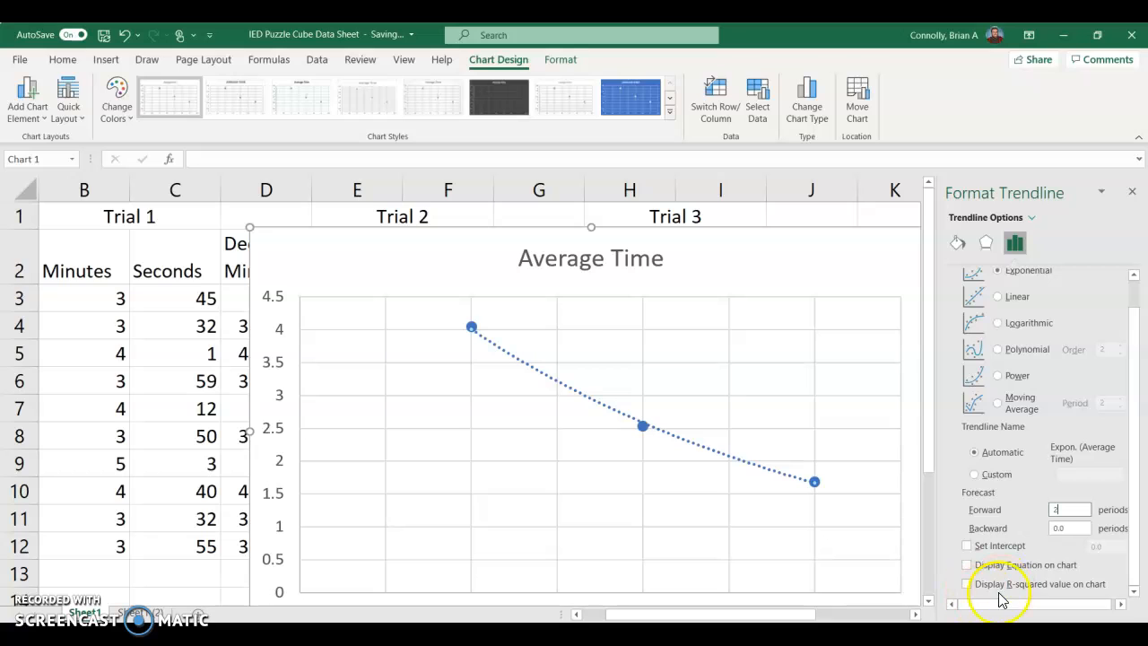
click(1001, 587)
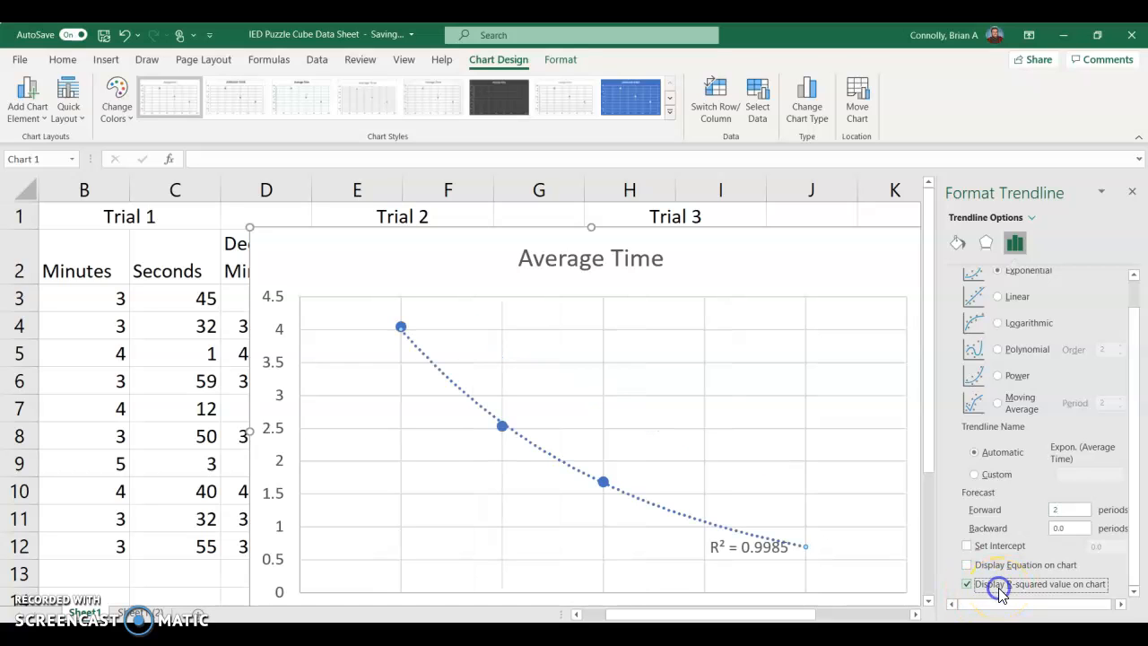
Step: Move the R-squared label beside the Average Time chart title and display the trendline equation with it
drag(711, 545, 721, 511)
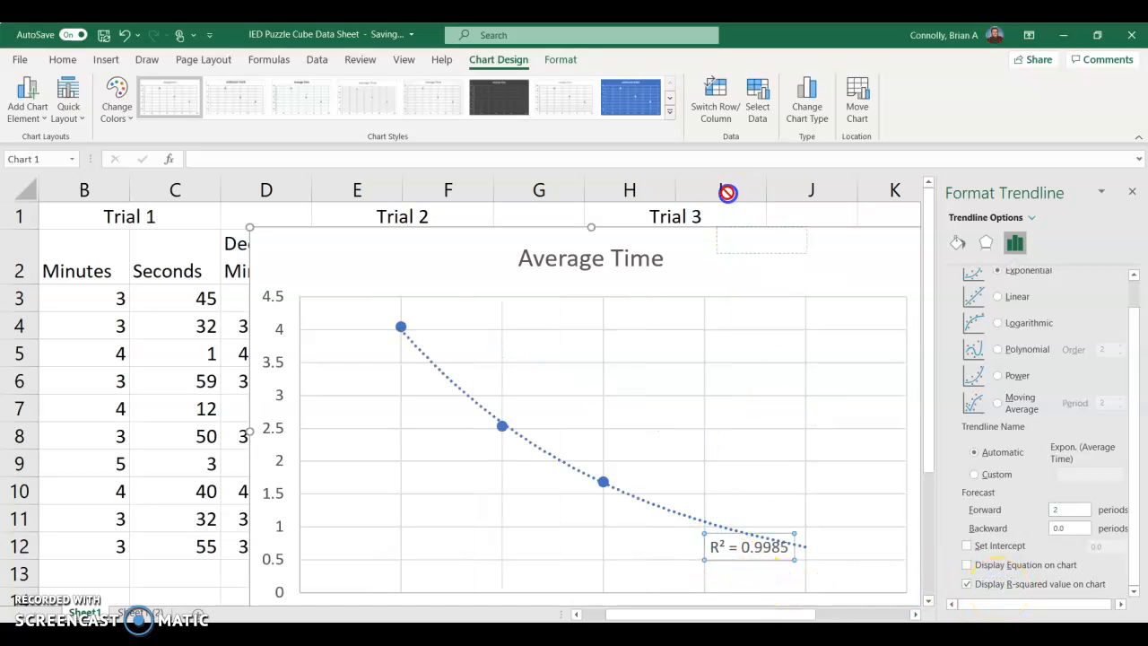
drag(717, 267, 763, 263)
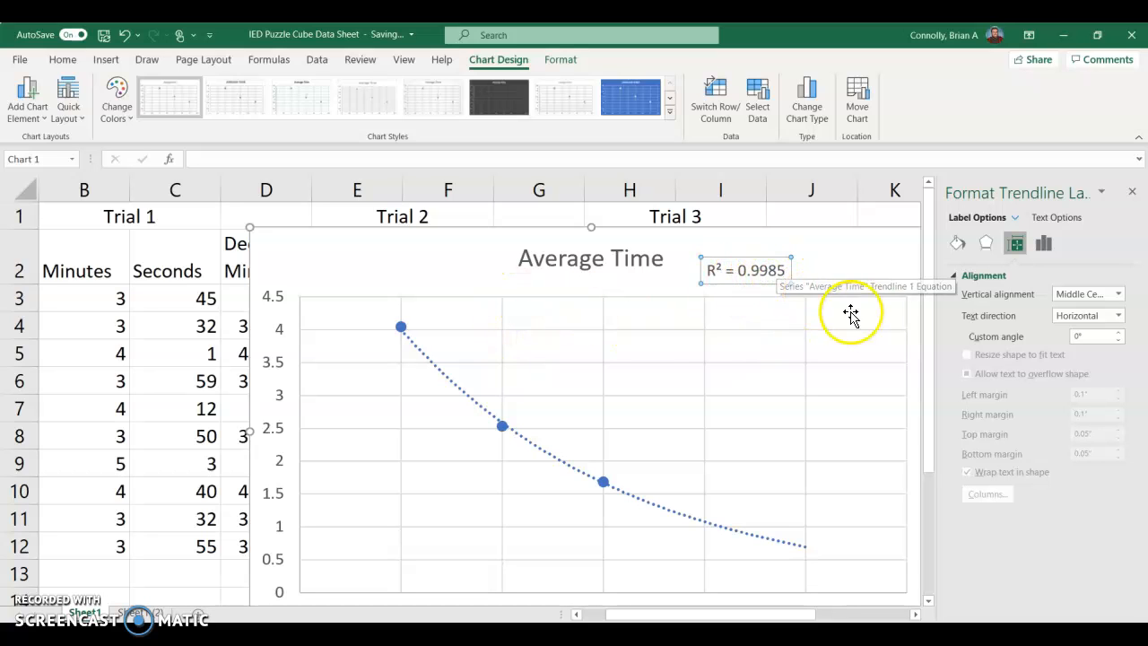
click(572, 468)
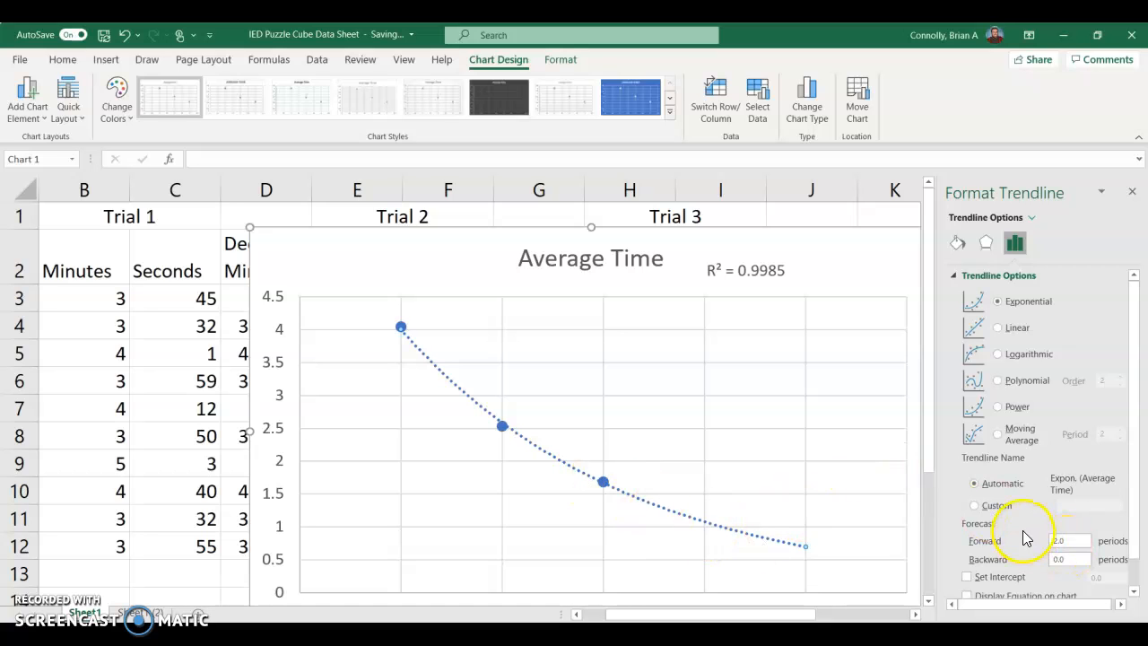
scroll(1026, 538, down, 1)
click(970, 567)
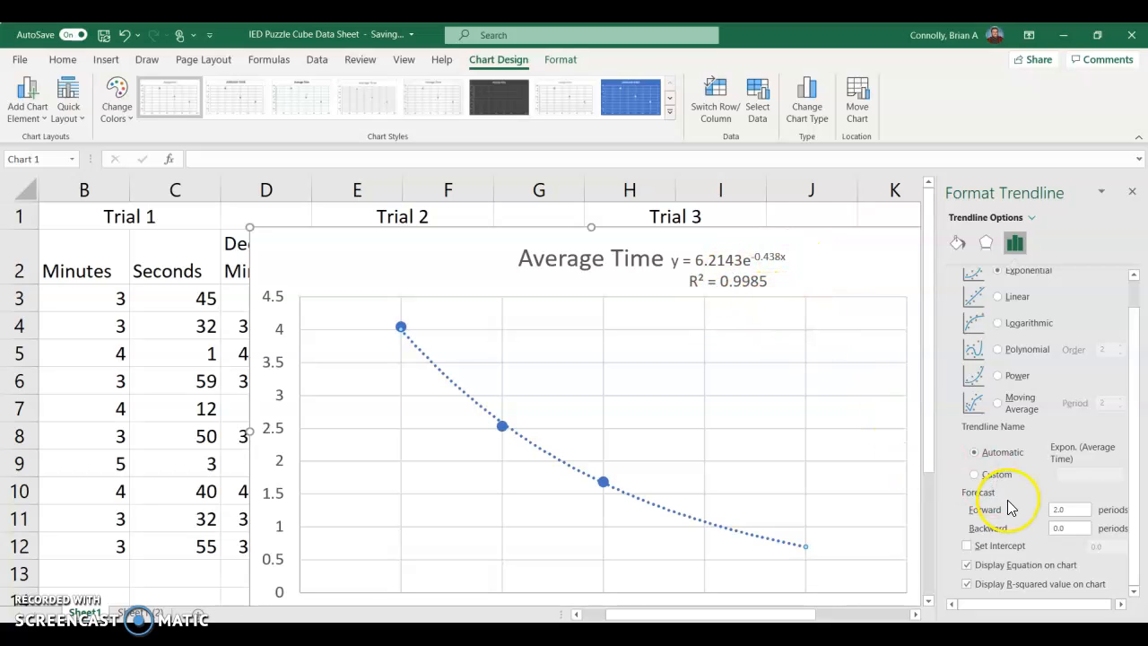
Step: Move the Average Time chart directly below the data table so it spans about columns A to H
scroll(1010, 508, up, 1)
scroll(1013, 394, down, 1)
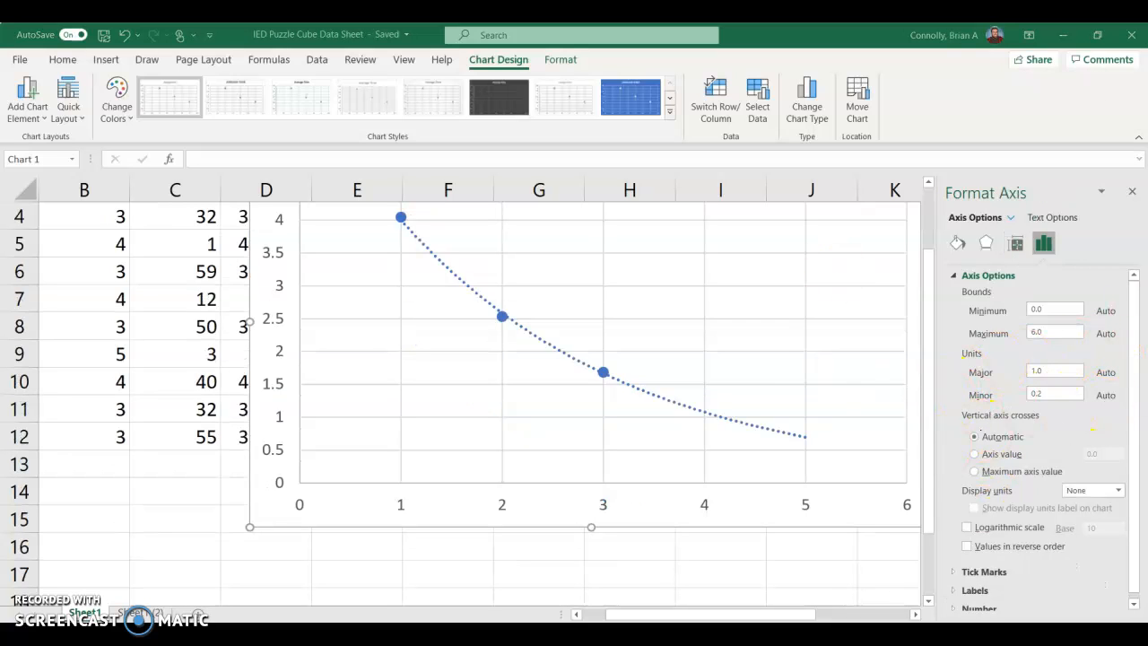
scroll(704, 359, up, 1)
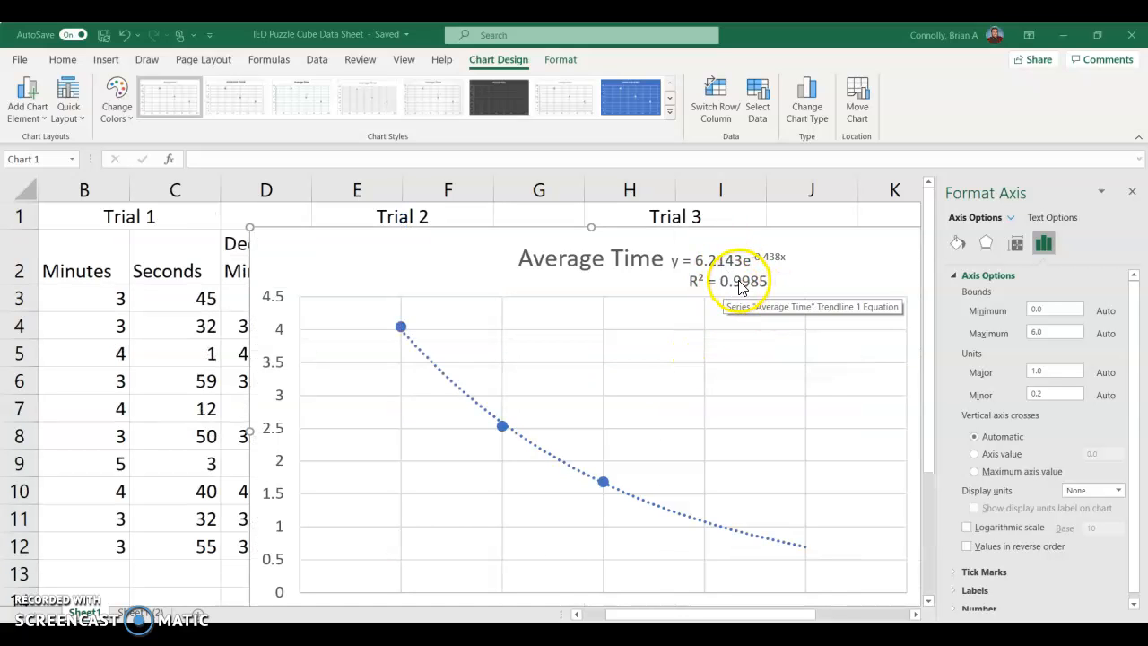
scroll(591, 273, down, 1)
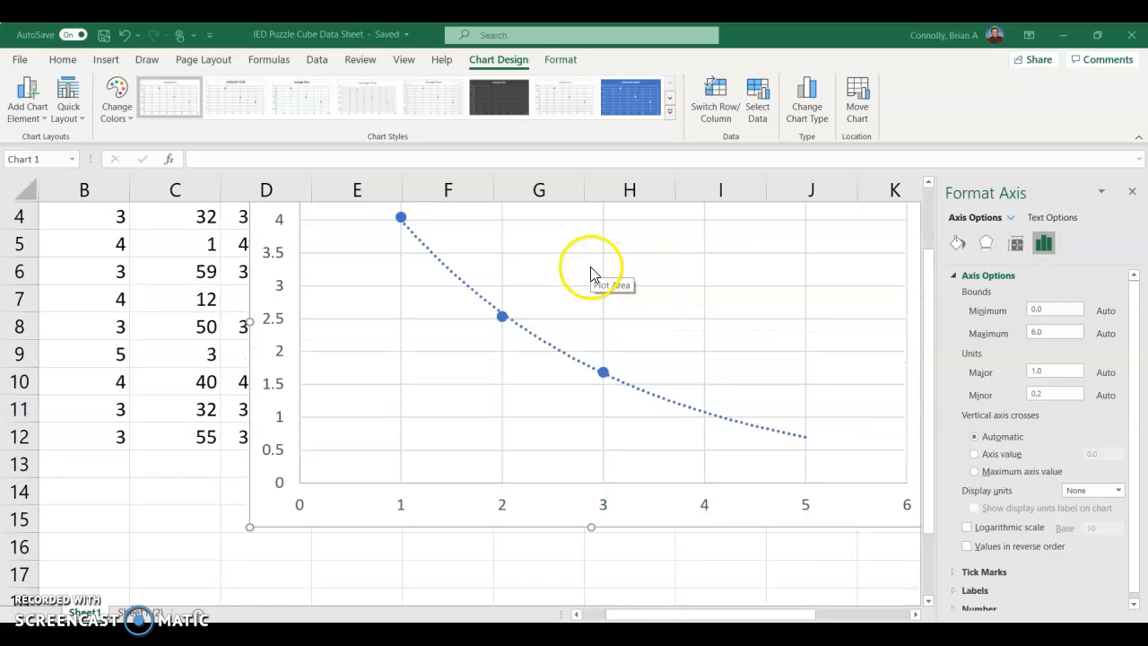
scroll(591, 274, up, 1)
scroll(591, 273, down, 2)
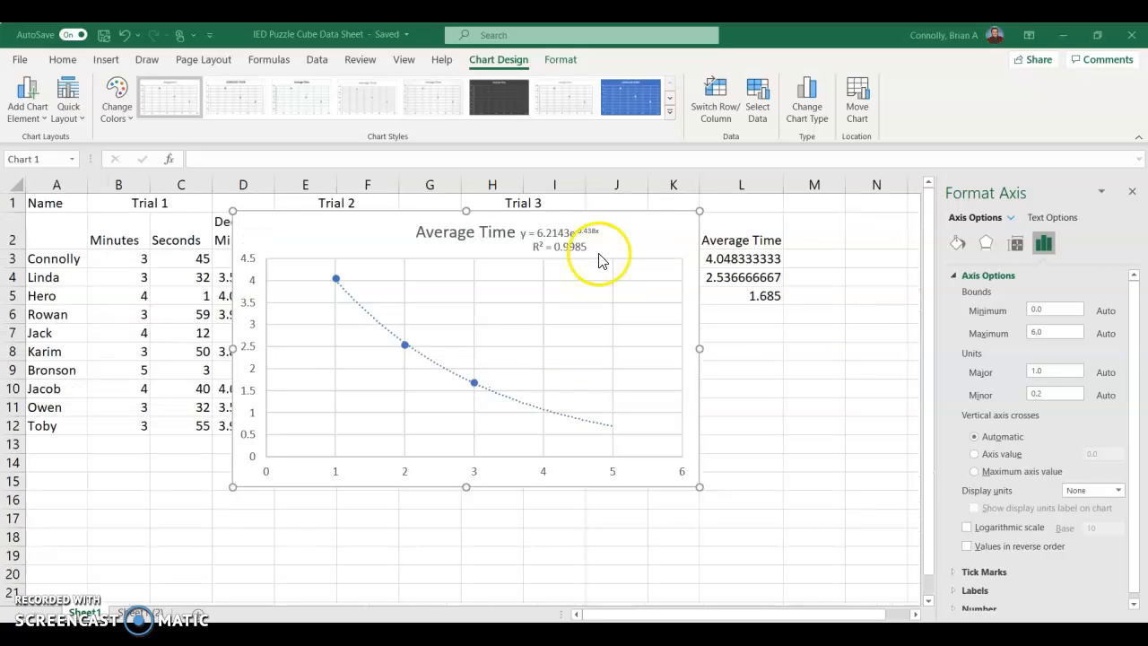
drag(631, 232, 463, 469)
Step: Review the trial data and average times together with the chart and its forecast trendline below them
scroll(474, 328, down, 3)
scroll(470, 319, up, 3)
scroll(466, 464, down, 3)
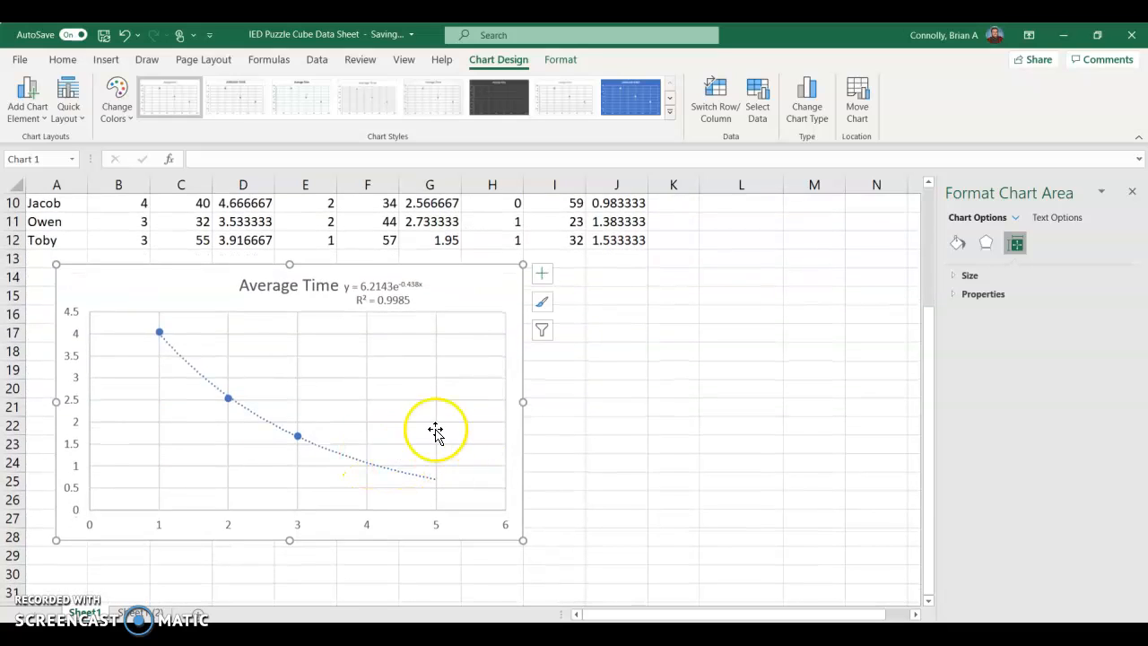
scroll(432, 430, up, 2)
scroll(422, 430, down, 1)
scroll(422, 428, up, 2)
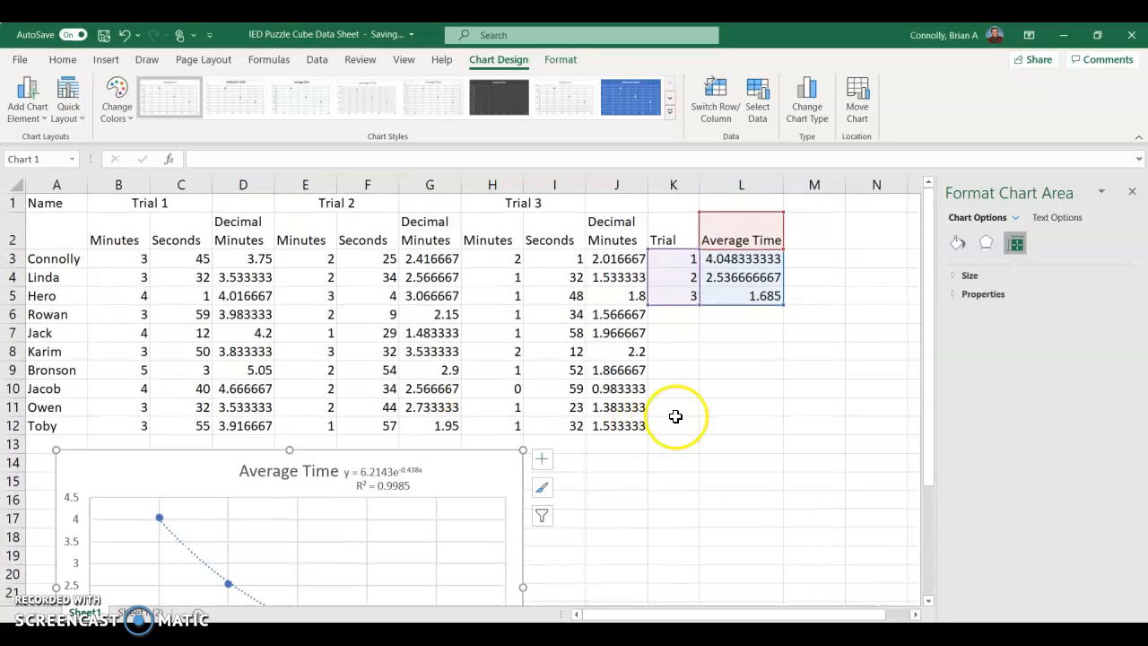
click(732, 369)
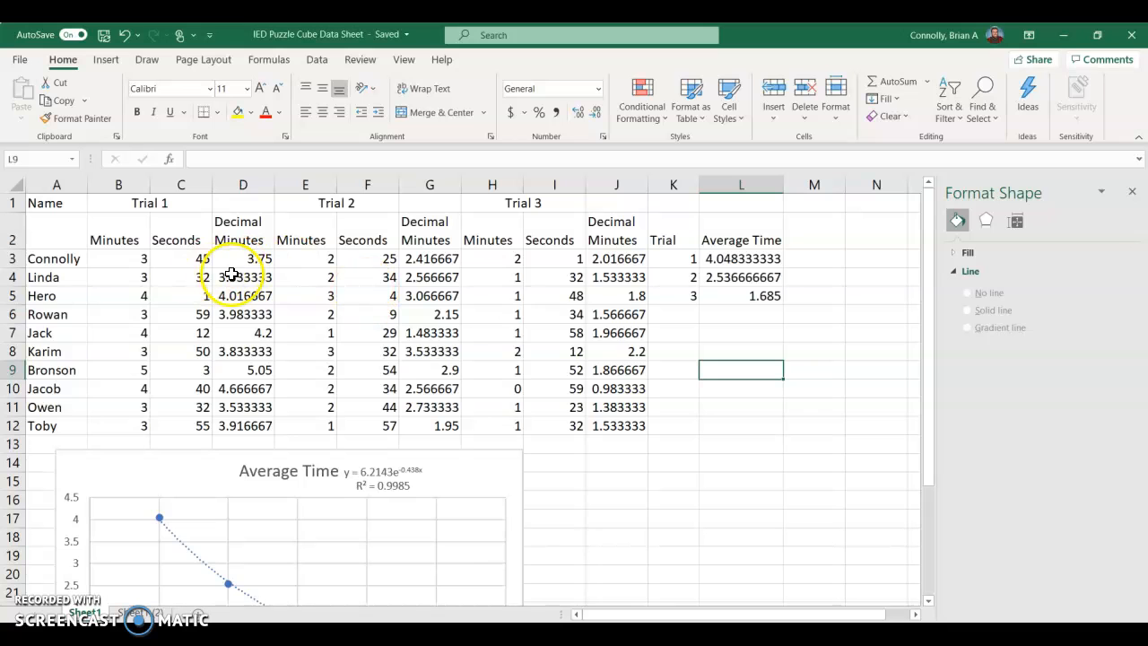
scroll(123, 403, down, 3)
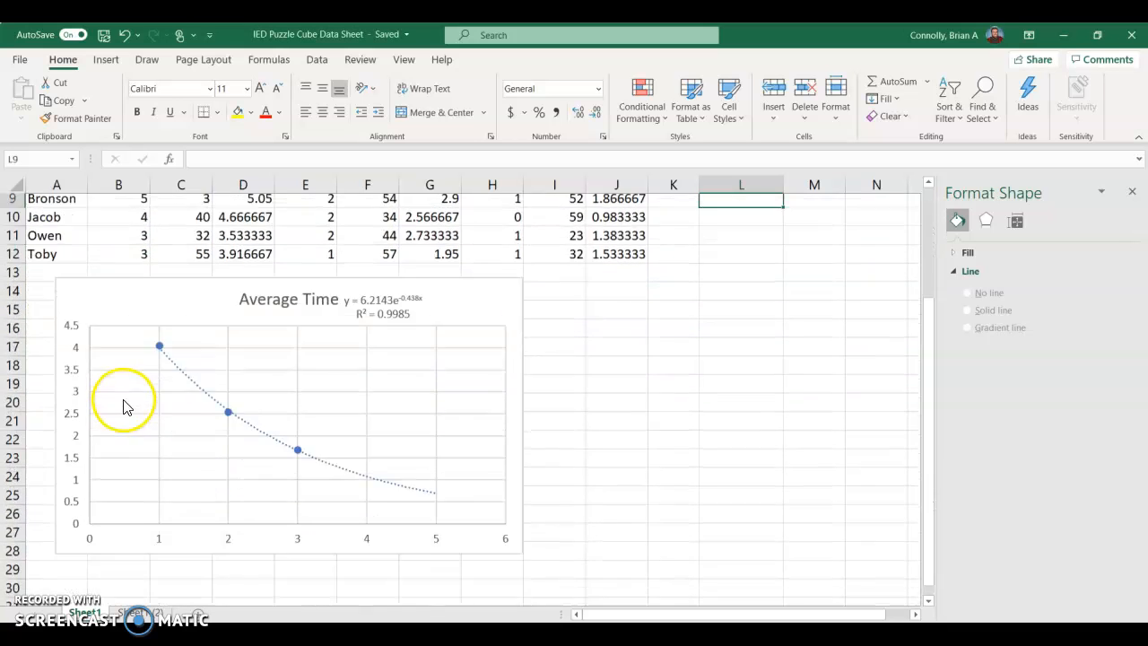
scroll(123, 403, up, 3)
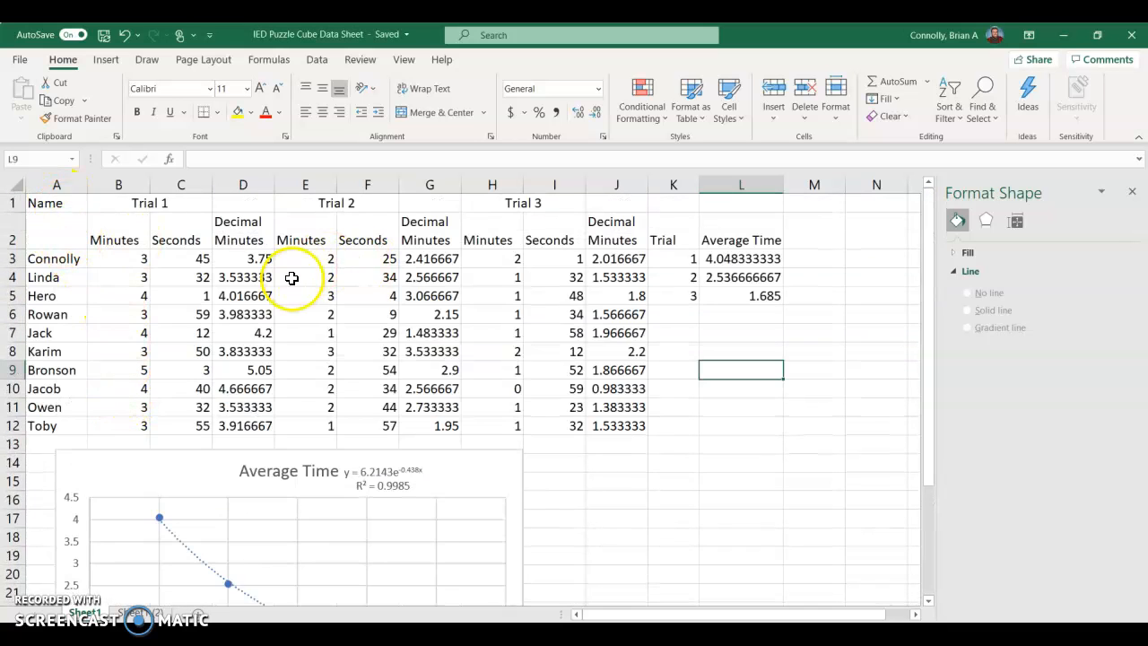